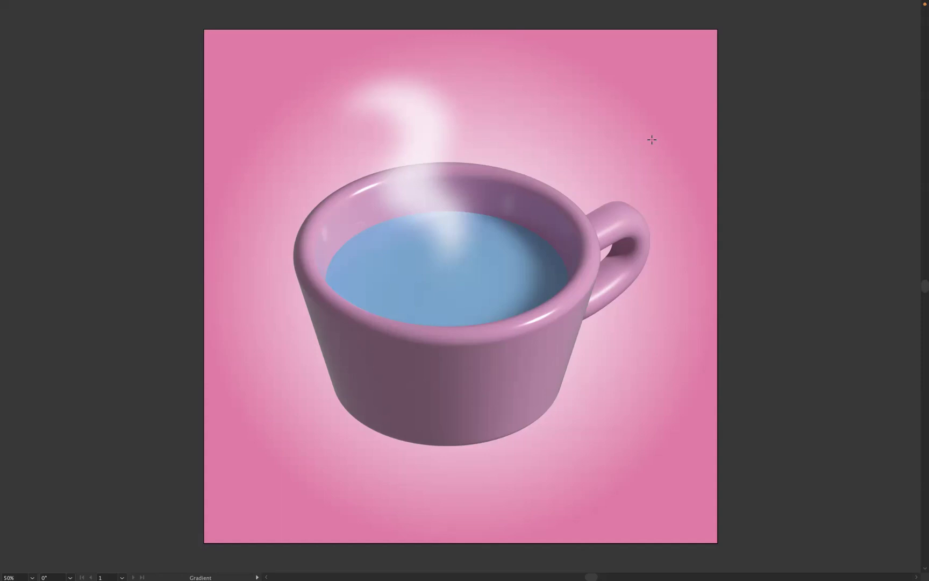
# Step: Add a blank 381 × 381 mm artboard to the right of the teacup artboard and scroll to it
pyautogui.press('f')
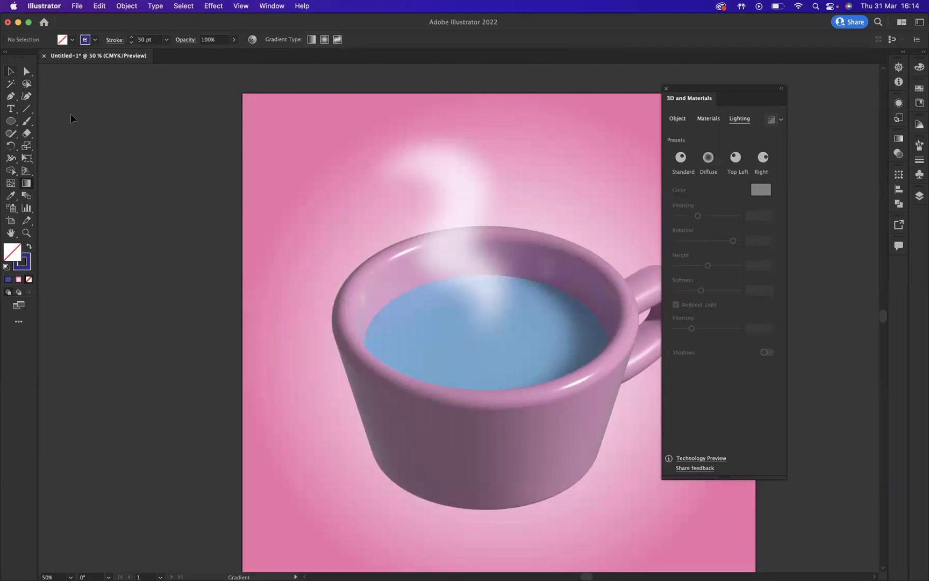
pyautogui.press('v')
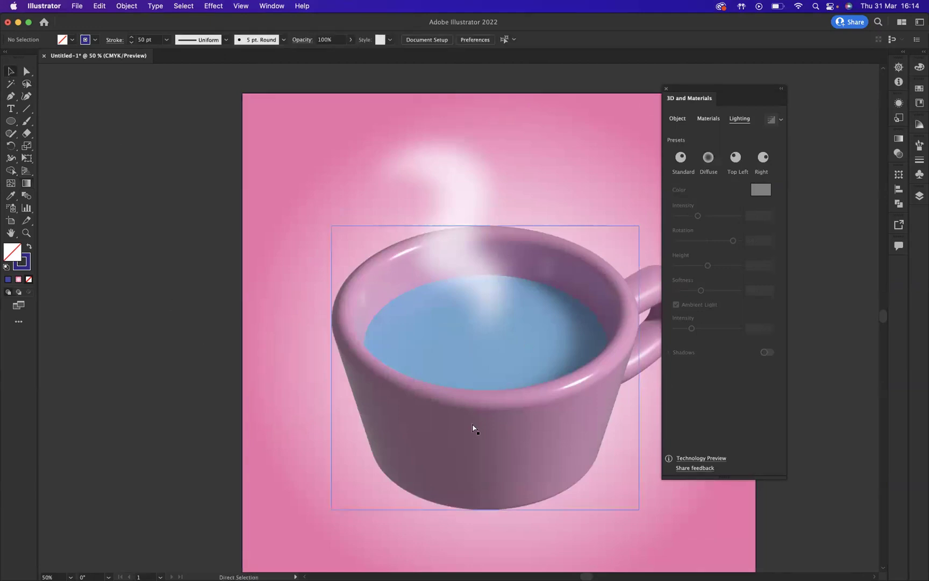
pyautogui.press('super+minus')
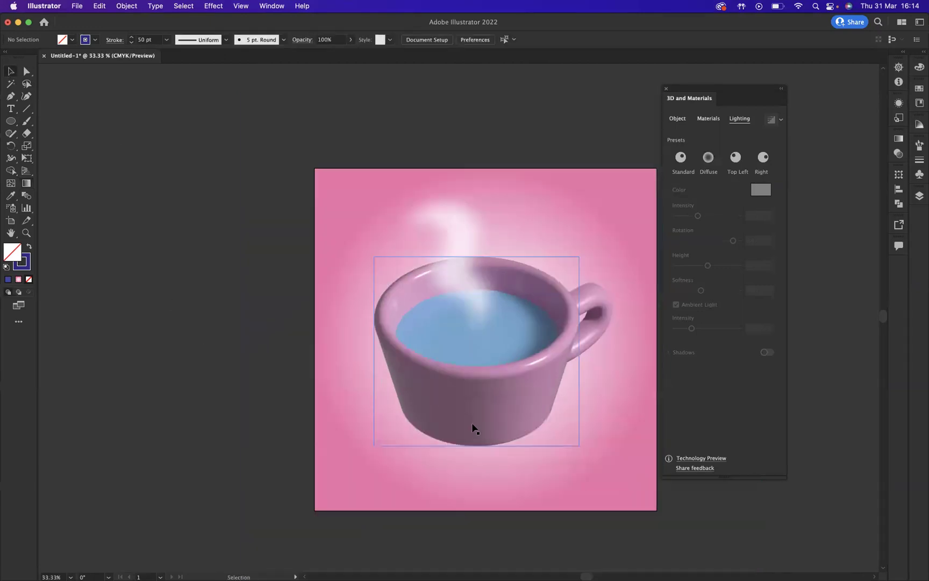
pyautogui.click(11, 220)
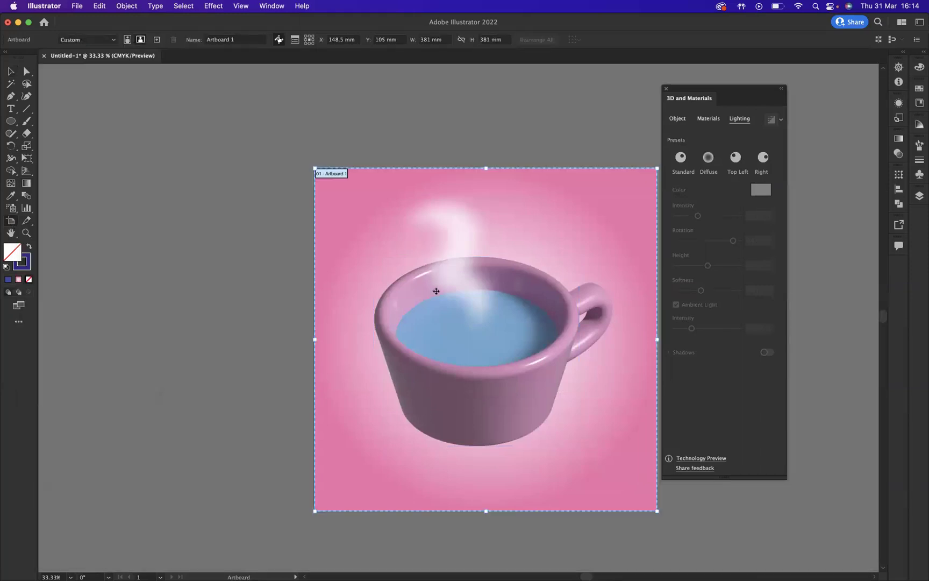
pyautogui.hscroll(2, 436, 291)
pyautogui.hscroll(10, 436, 291)
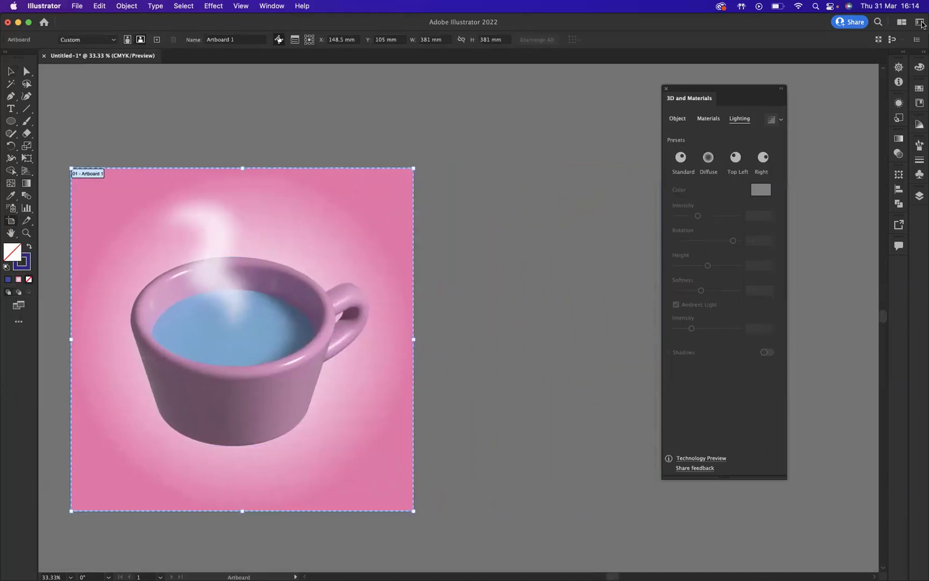
pyautogui.click(157, 40)
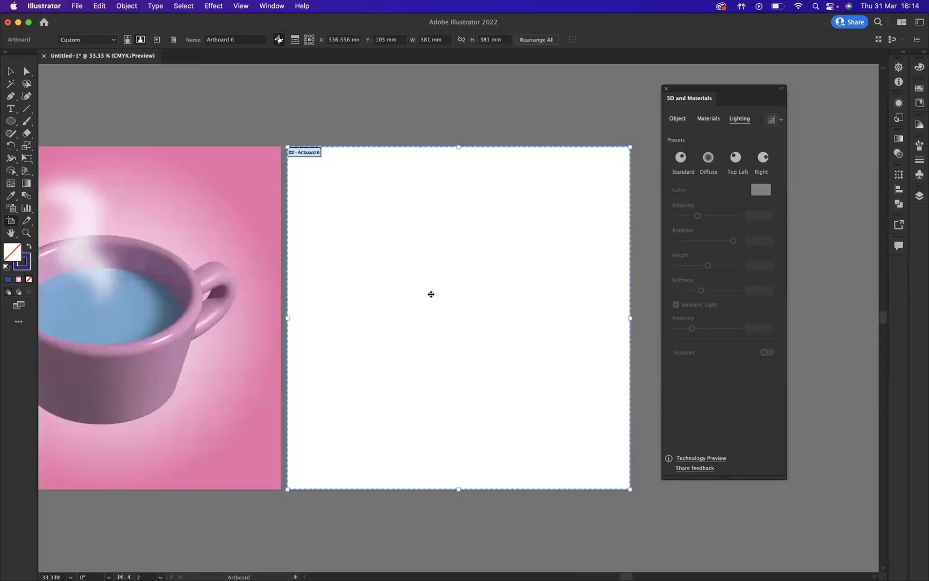
pyautogui.moveTo(432, 294); pyautogui.dragTo(522, 297)
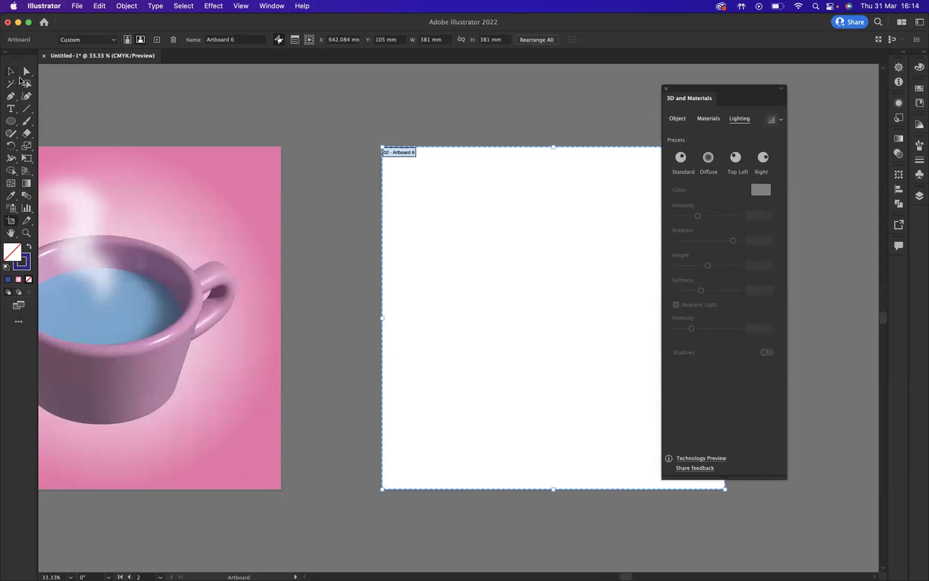
pyautogui.click(11, 71)
pyautogui.hscroll(7, 514, 284)
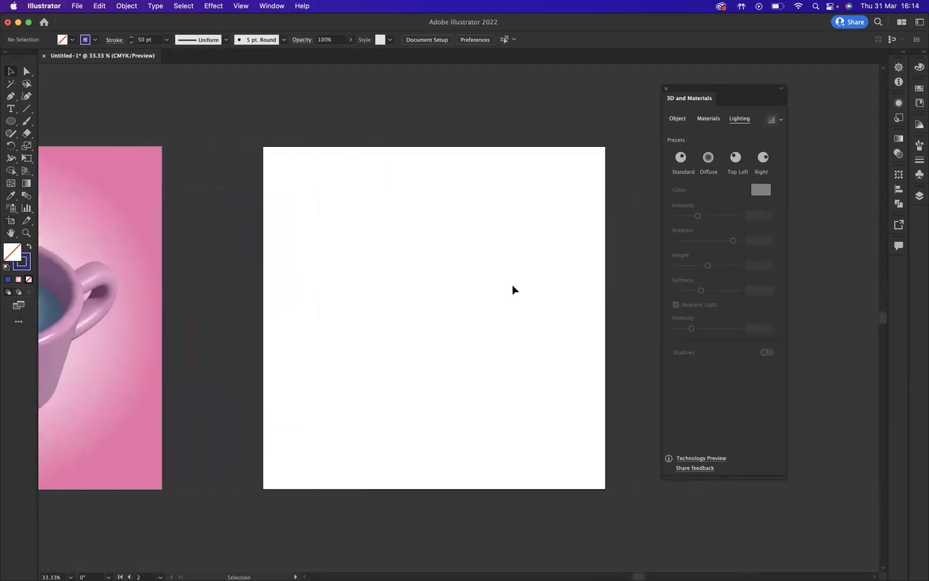
pyautogui.hscroll(1, 513, 290)
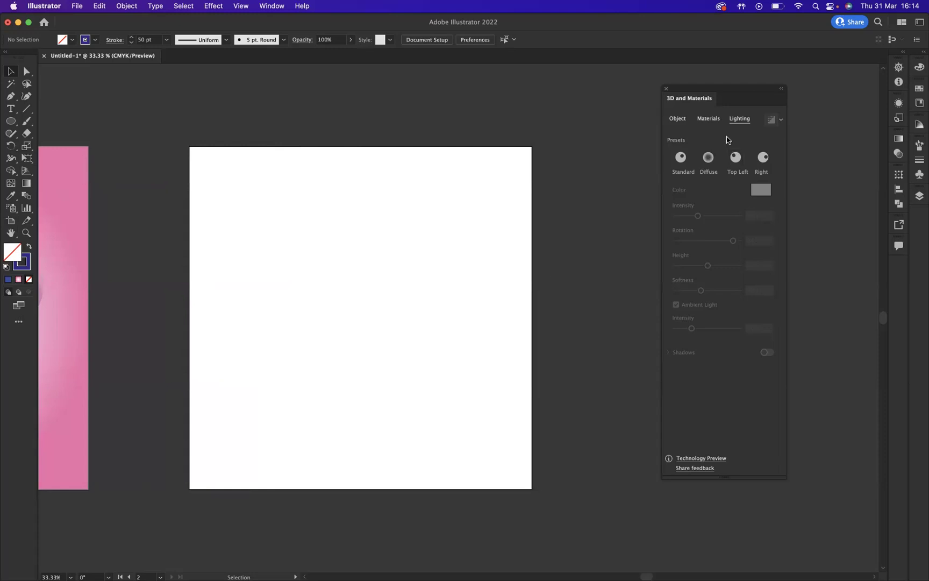
# Step: Pen-draw a slanted side and horizontal base as a 50 pt navy stroke with round caps and corner
pyautogui.click(11, 97)
pyautogui.click(280, 333)
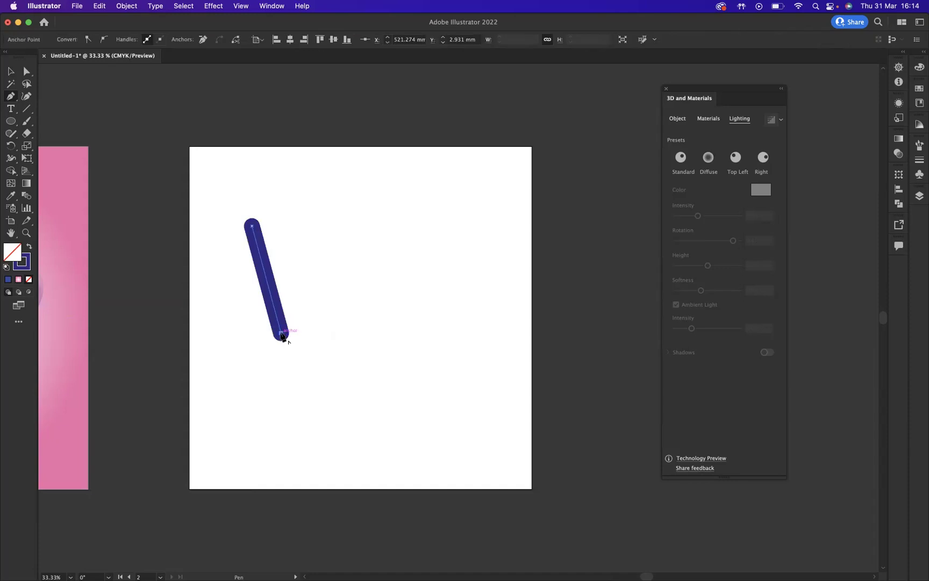
pyautogui.keyDown('shift'); pyautogui.click(371, 334); pyautogui.keyUp('shift')
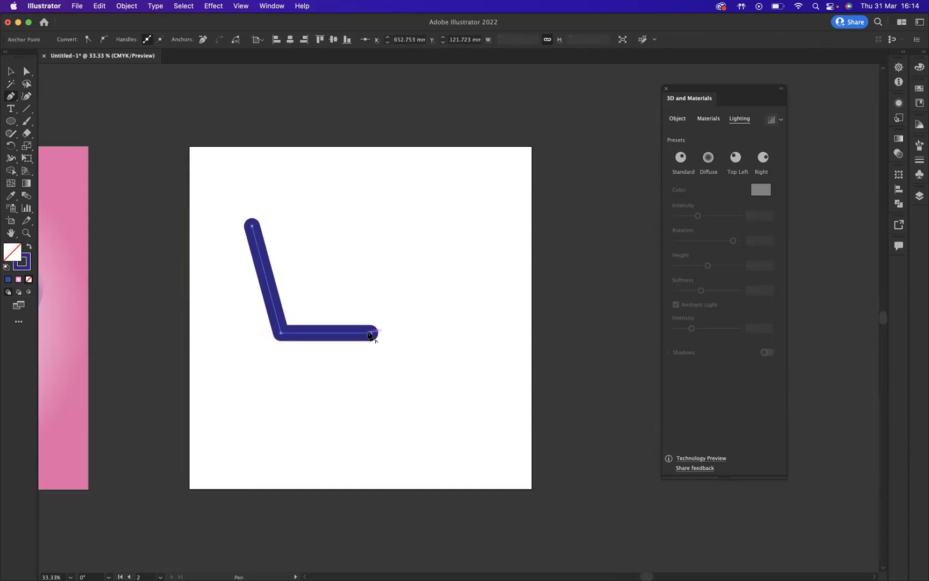
pyautogui.click(11, 72)
pyautogui.click(258, 198)
pyautogui.click(262, 282)
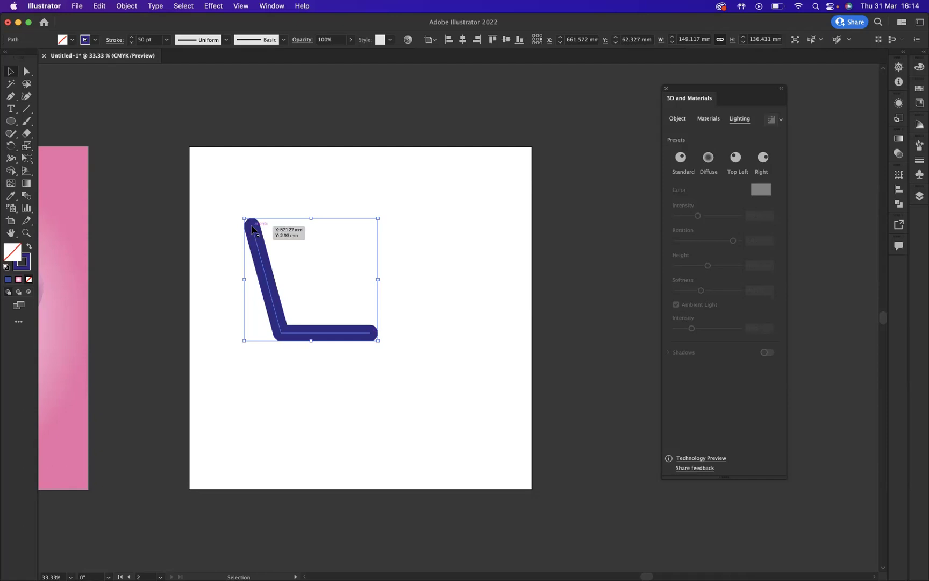
pyautogui.click(114, 41)
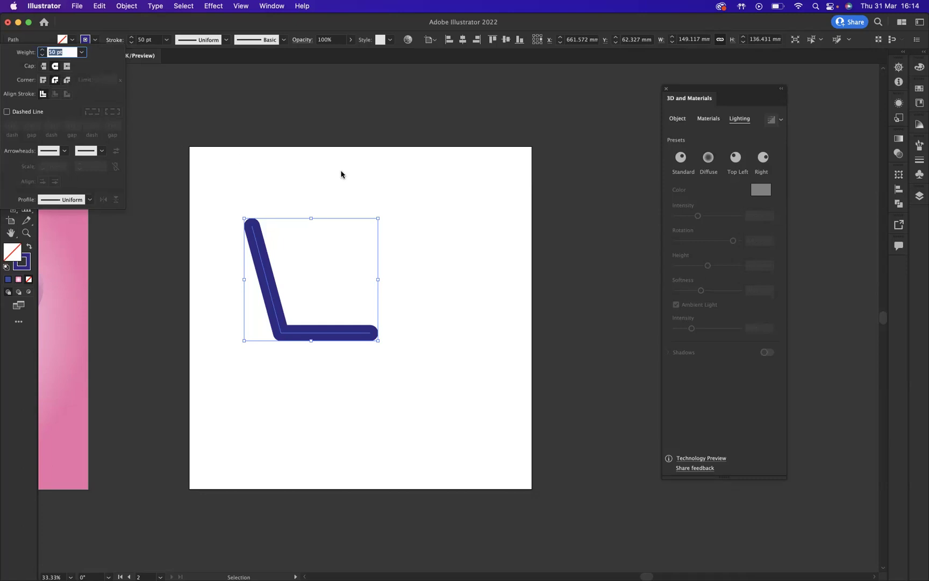
pyautogui.click(244, 228)
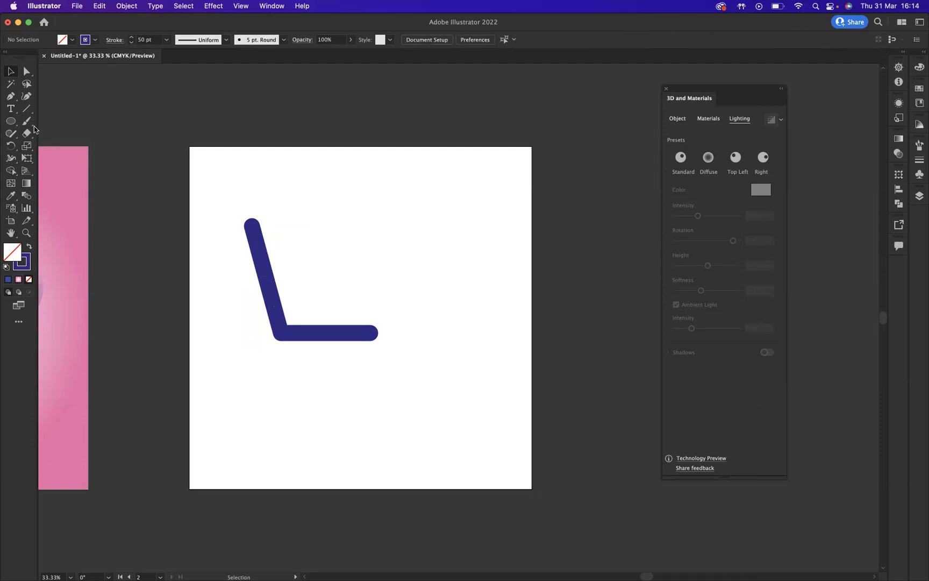
# Step: Pen-draw a closed four-corner trapezoid inside the L, then nudge it up and right
pyautogui.click(11, 97)
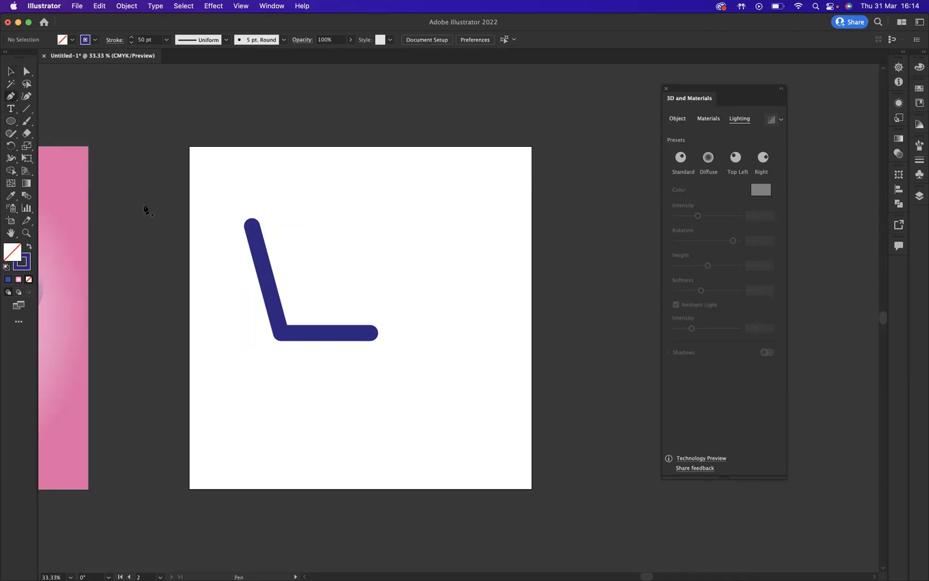
pyautogui.click(265, 256)
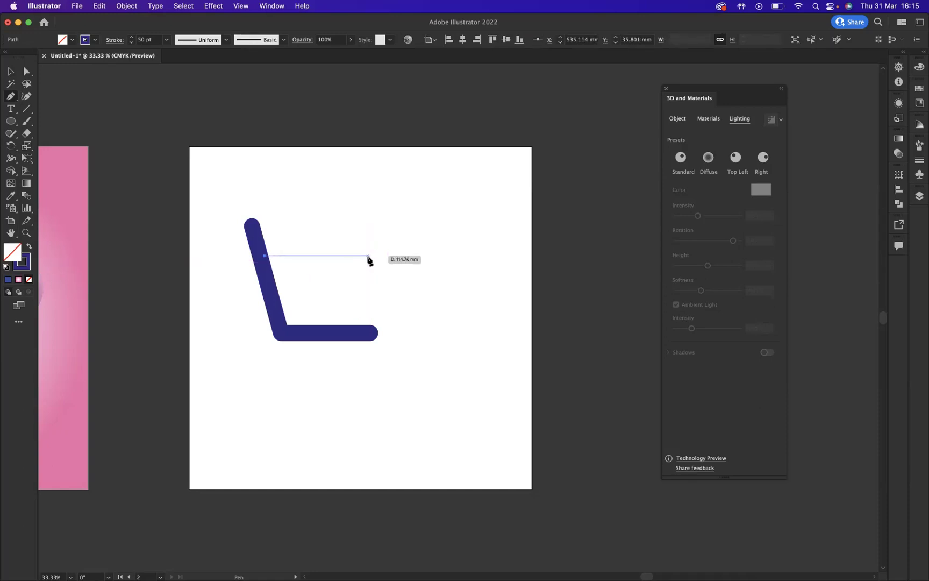
pyautogui.click(368, 256)
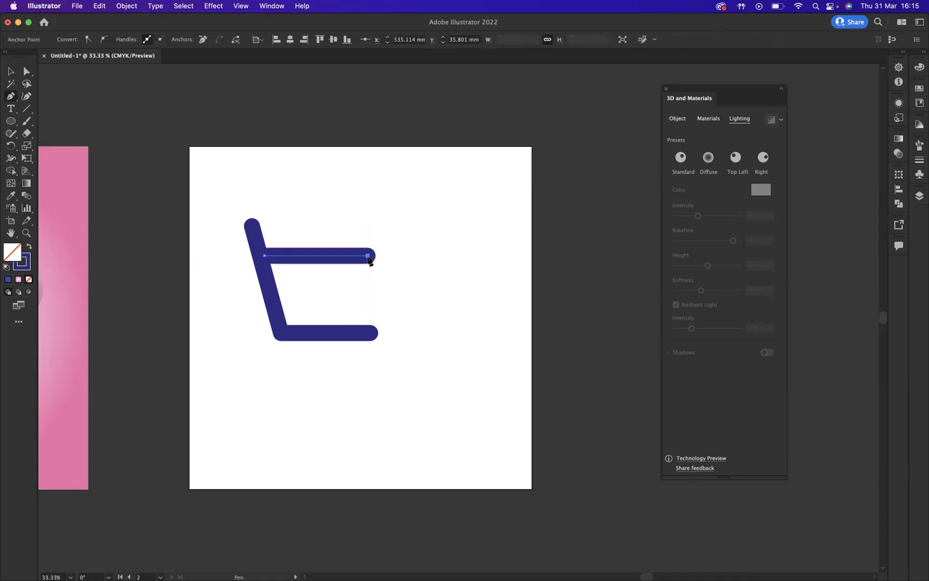
pyautogui.click(357, 327)
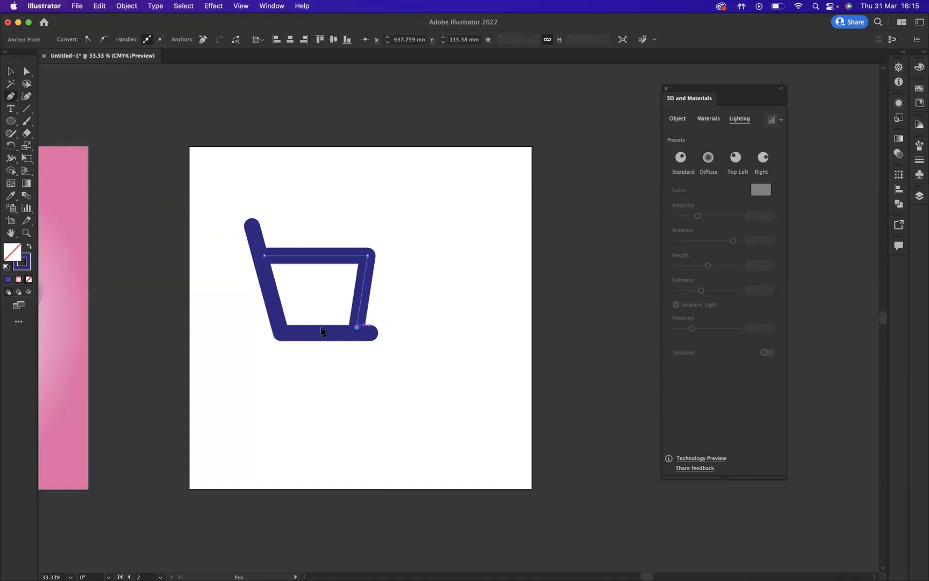
pyautogui.click(282, 332)
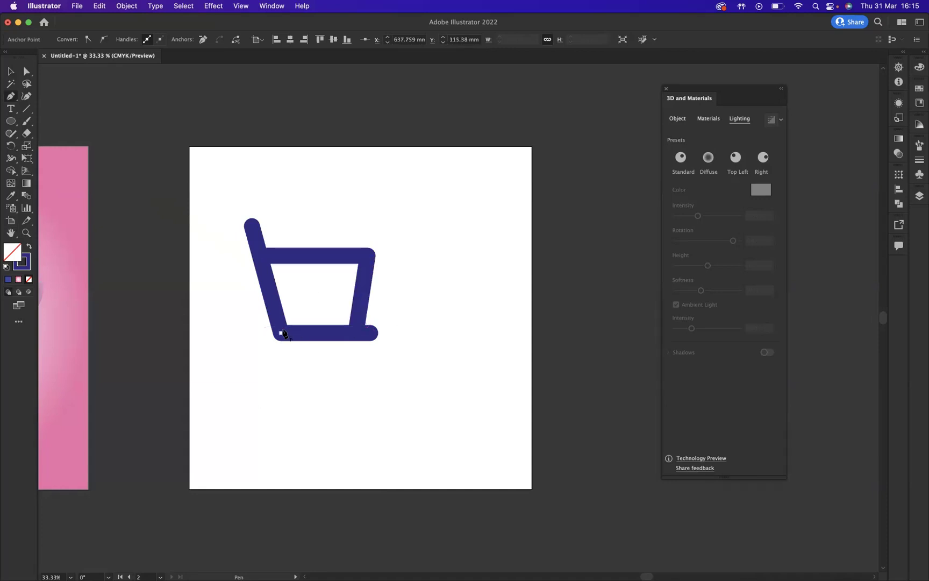
pyautogui.click(264, 257)
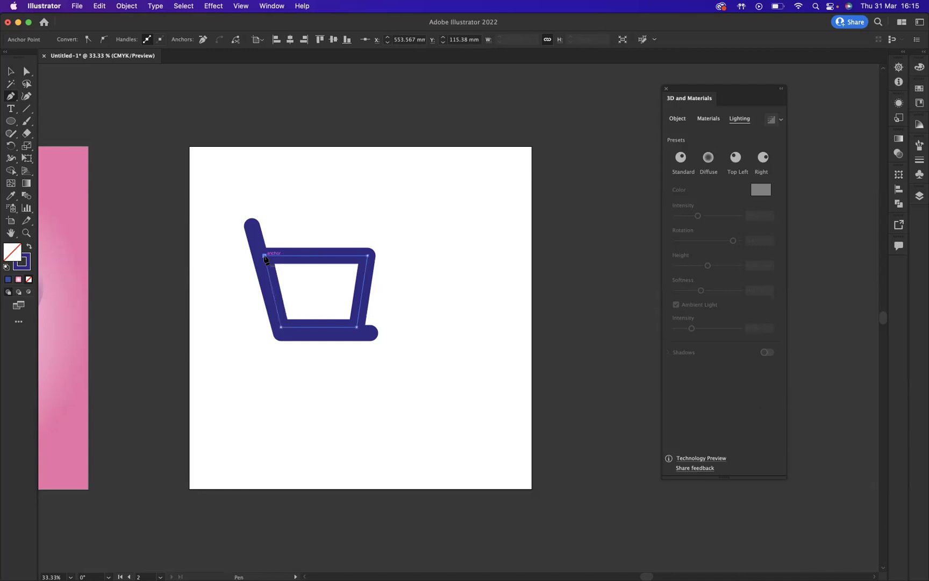
pyautogui.click(6, 75)
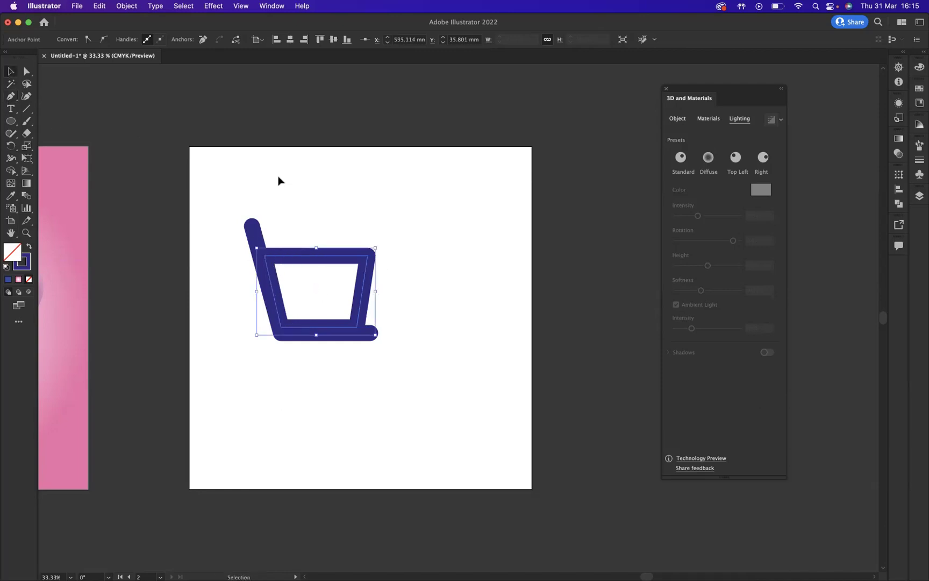
pyautogui.click(279, 181)
pyautogui.moveTo(341, 260)
pyautogui.mouseDown()
pyautogui.moveTo(373, 245)
pyautogui.moveTo(365, 245)
pyautogui.moveTo(375, 251)
pyautogui.moveTo(345, 256)
pyautogui.mouseUp()
# Step: Give the trapezoid a light-blue fill with no stroke and nudge it down slightly
pyautogui.click(30, 248)
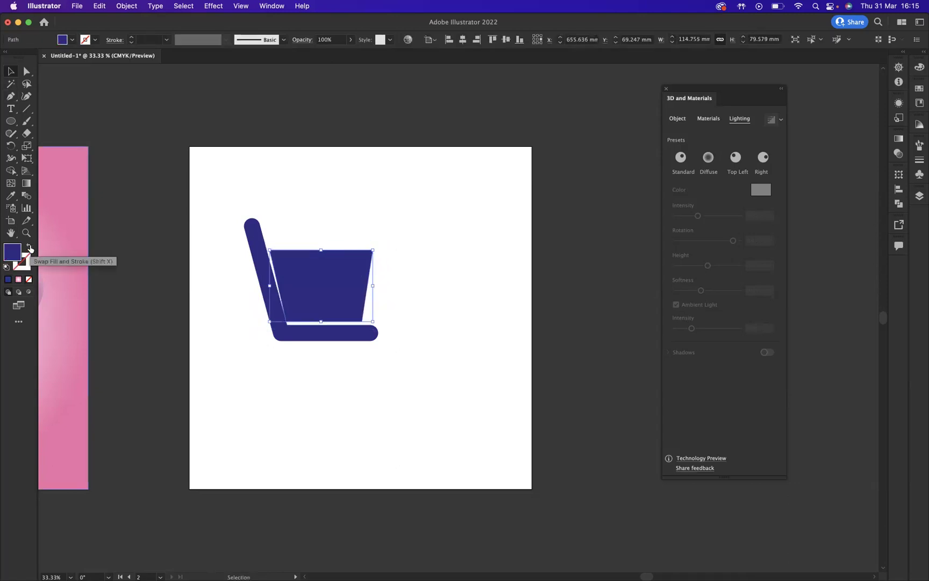
pyautogui.moveTo(327, 277); pyautogui.dragTo(325, 281)
pyautogui.click(71, 40)
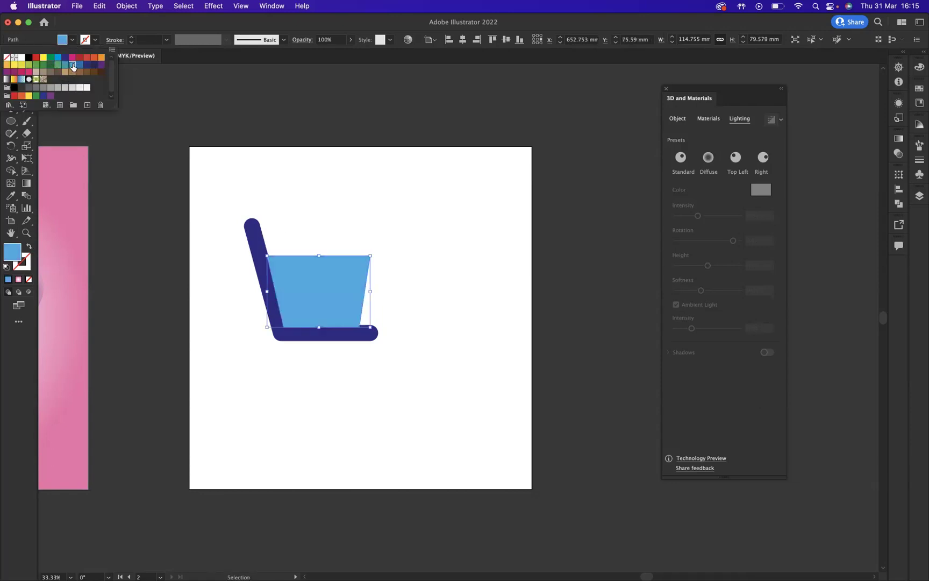
pyautogui.click(72, 64)
pyautogui.click(228, 134)
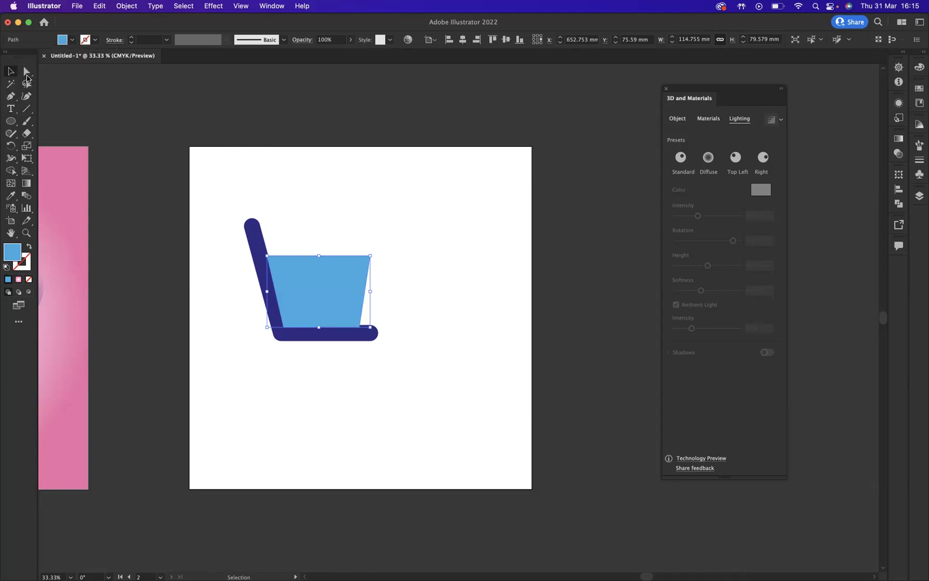
pyautogui.click(325, 218)
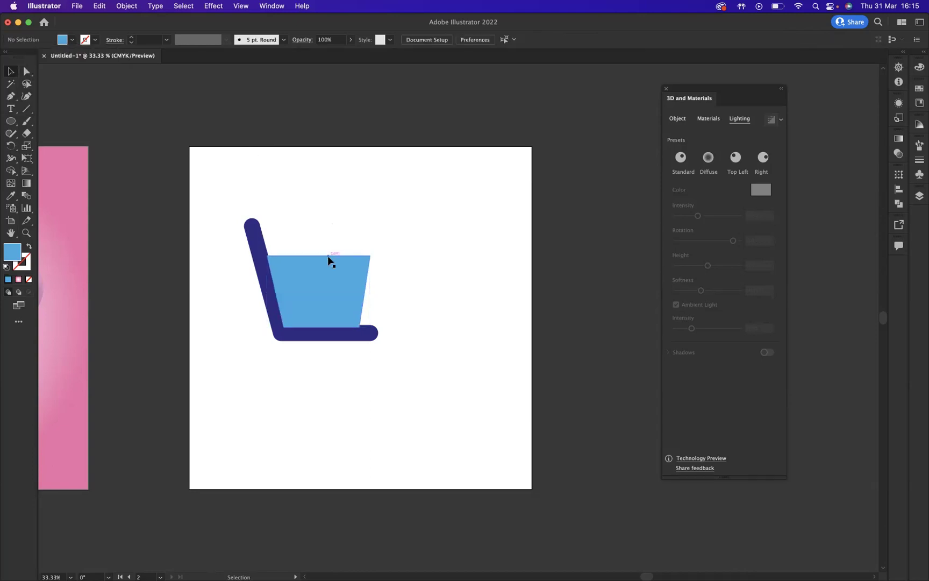
# Step: Bring the navy L stroke to the front, above the blue fill
pyautogui.click(254, 237)
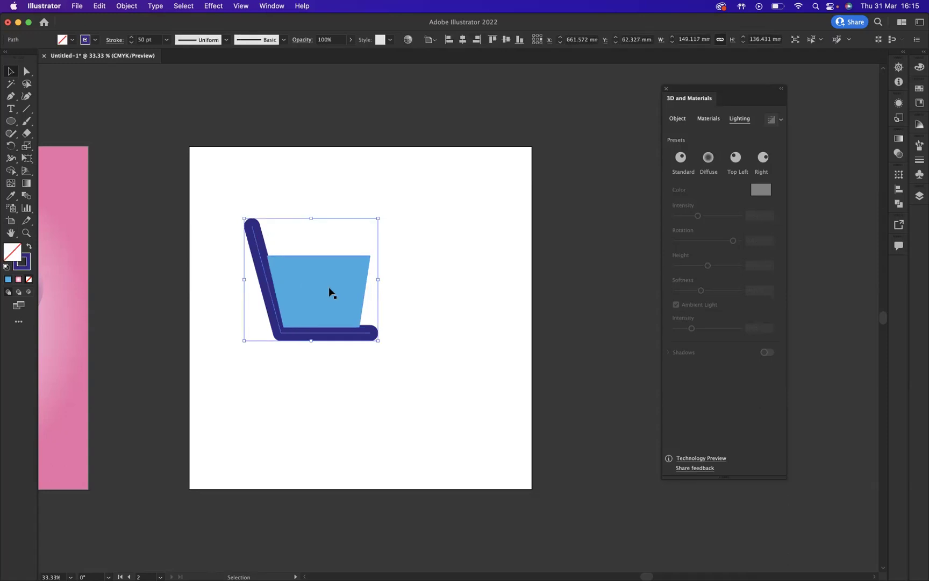
pyautogui.rightClick(261, 249)
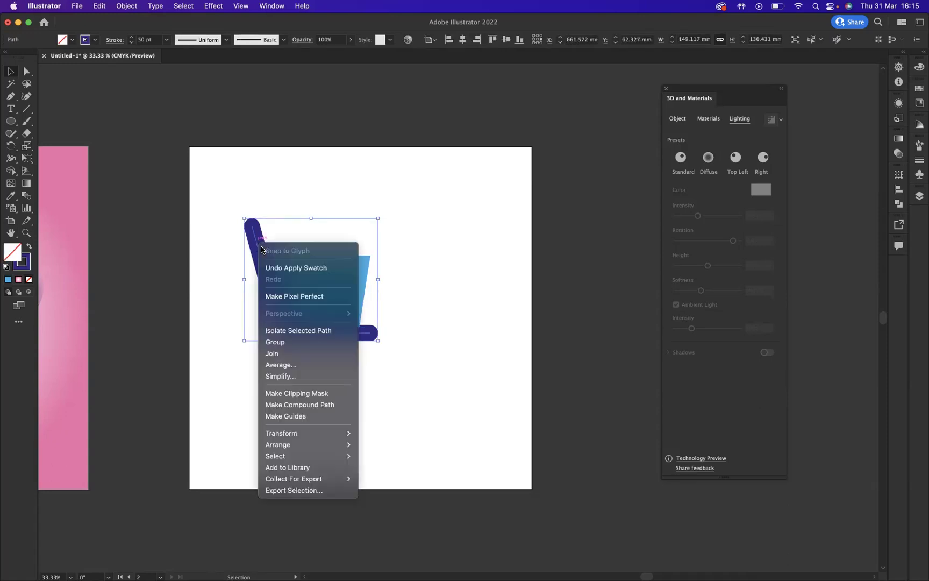
pyautogui.moveTo(299, 444)
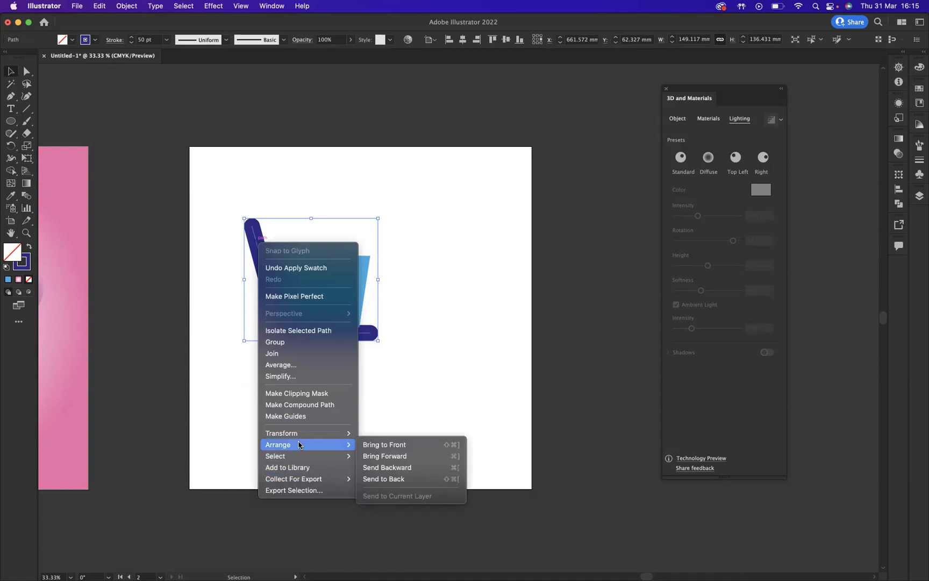
pyautogui.click(395, 445)
pyautogui.click(435, 331)
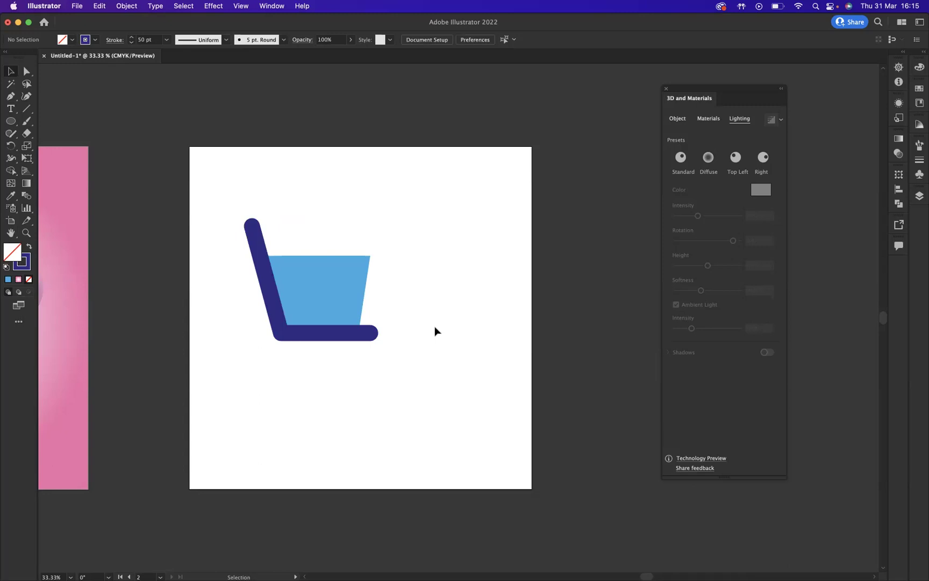
# Step: Scroll over to inspect the pink reference mug's handle, then pick the Pen tool
pyautogui.hscroll(-5, 363, 328)
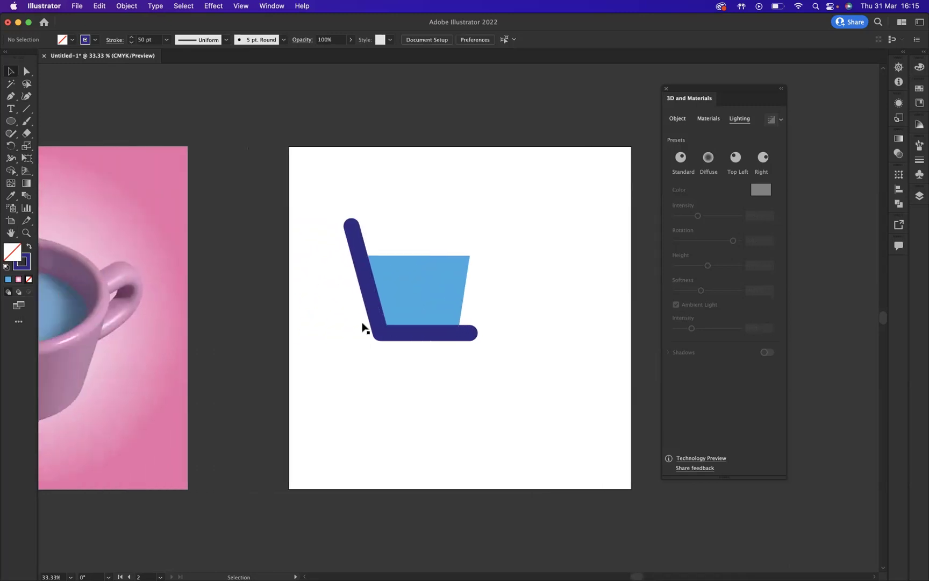
pyautogui.hscroll(-1, 363, 327)
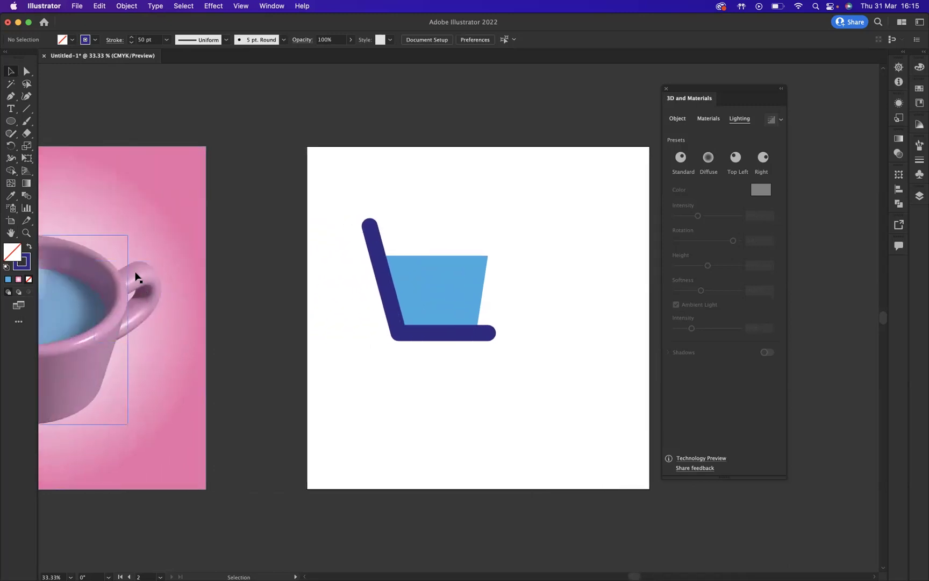
pyautogui.hscroll(-3, 141, 269)
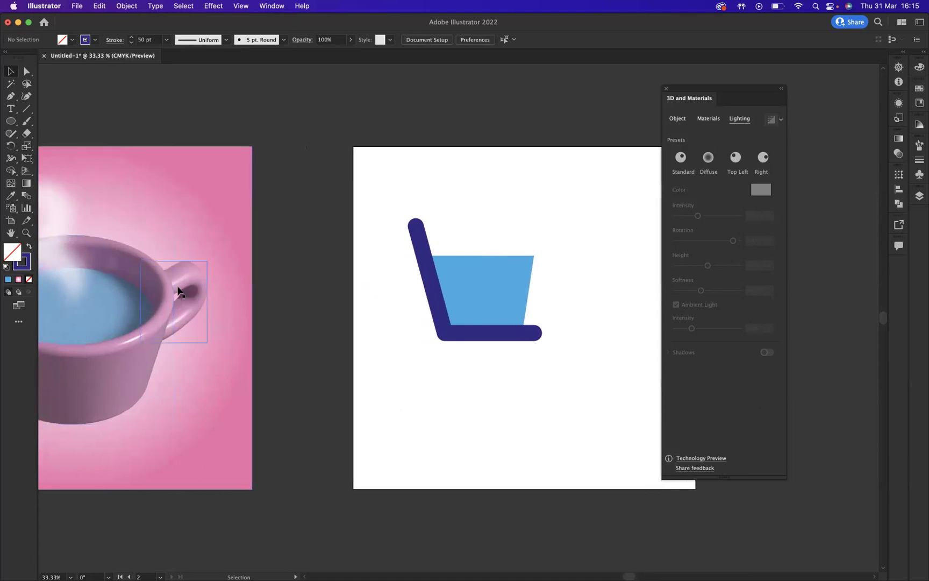
pyautogui.hscroll(7, 428, 315)
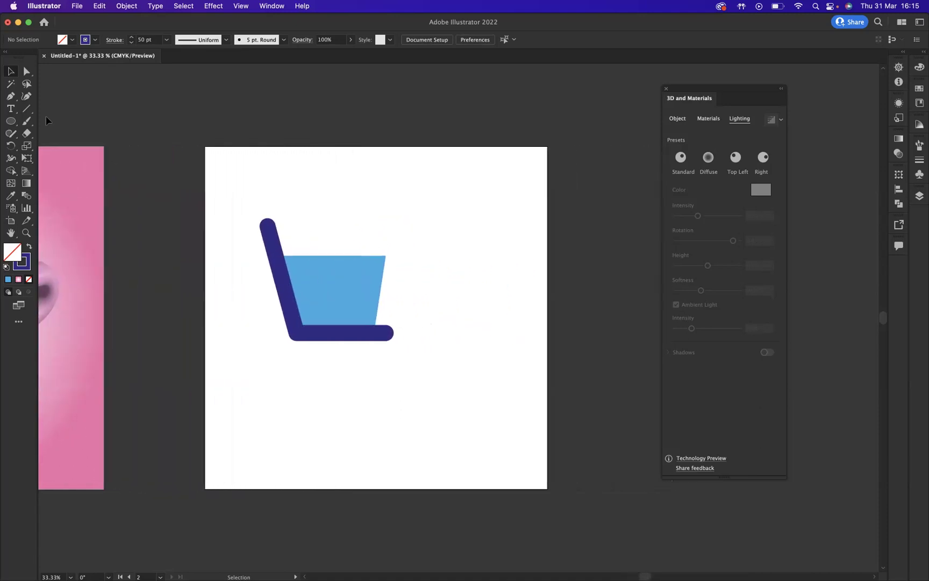
pyautogui.click(11, 97)
# Step: Draw the handle path below the cup and round off its top-right corner
pyautogui.click(365, 386)
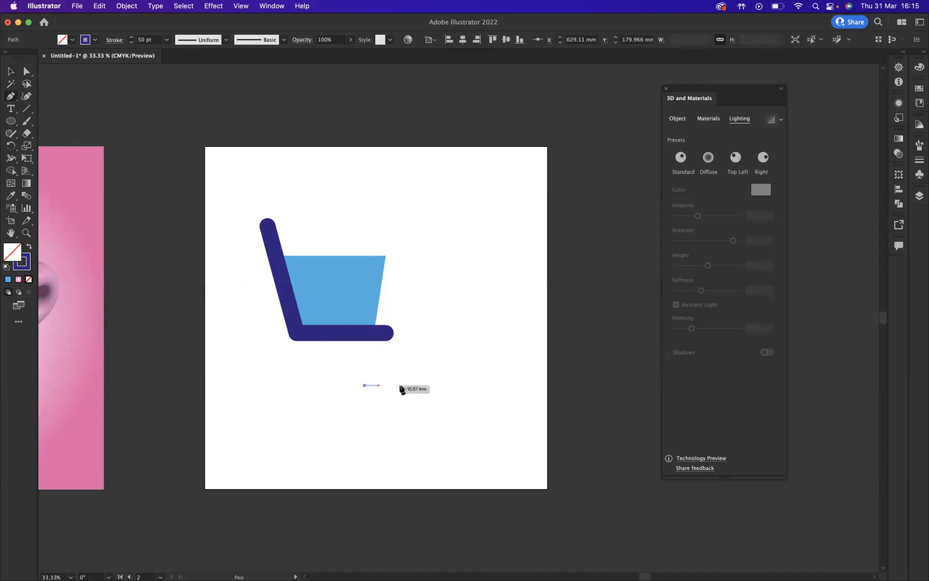
pyautogui.click(464, 385)
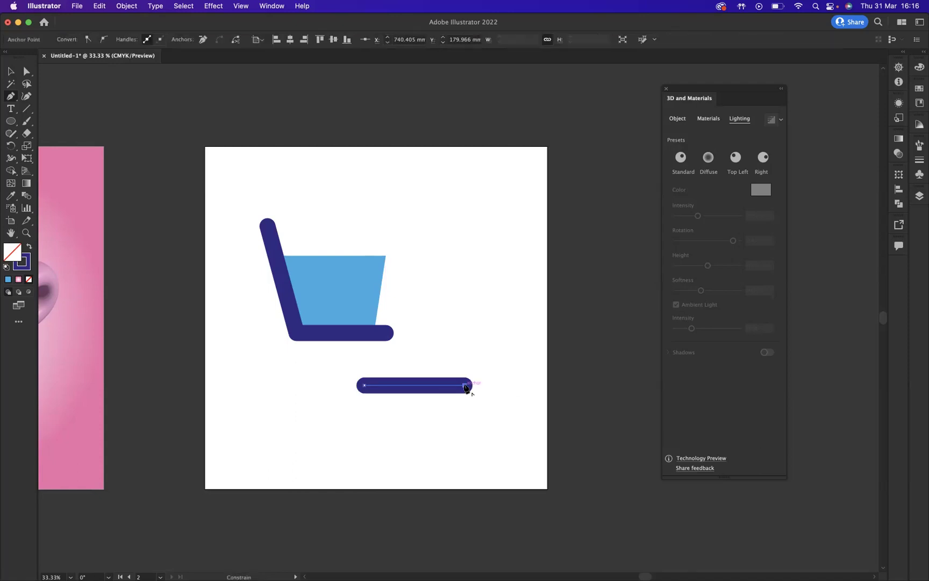
pyautogui.click(364, 447)
pyautogui.moveTo(363, 448); pyautogui.dragTo(288, 448)
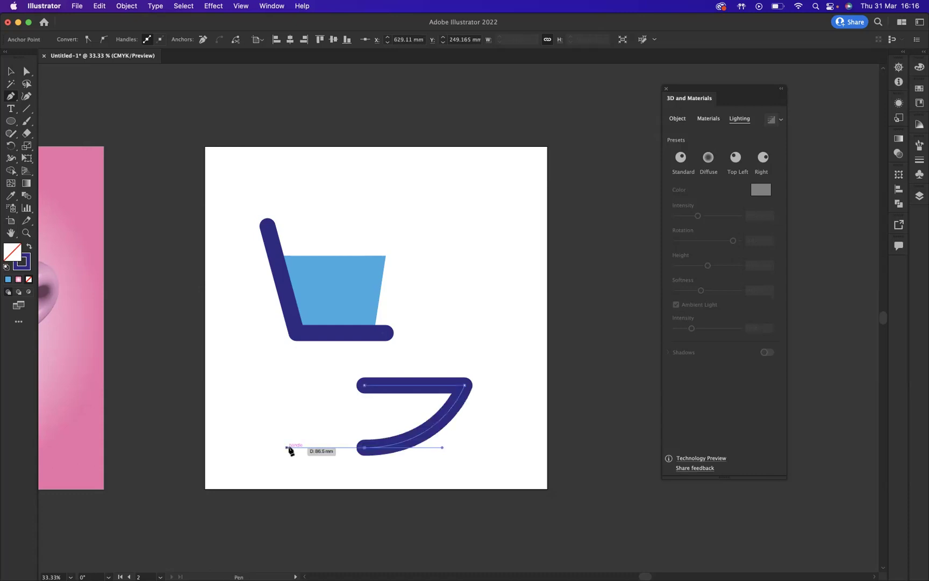
pyautogui.click(365, 449)
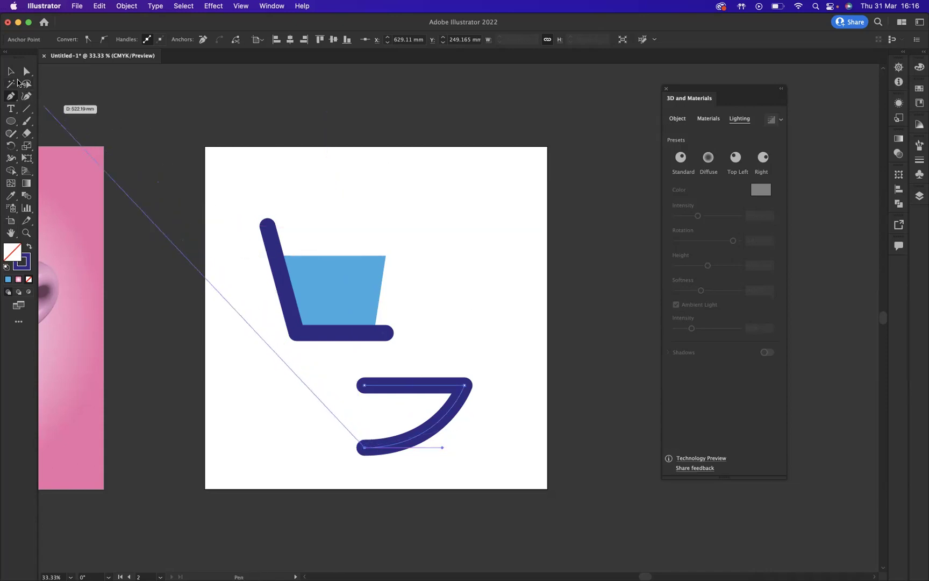
pyautogui.click(11, 71)
pyautogui.click(27, 71)
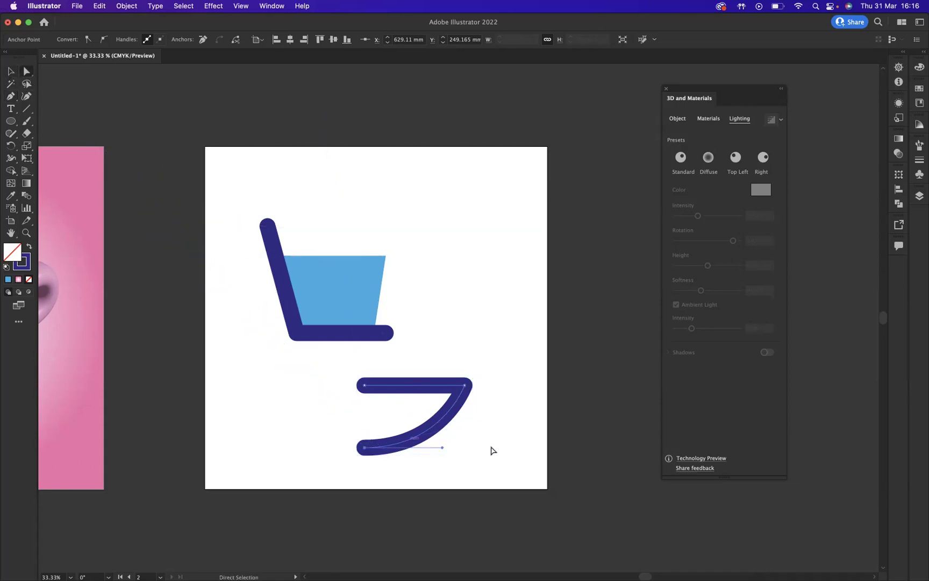
pyautogui.moveTo(444, 366); pyautogui.dragTo(423, 409)
# Step: Scale the handle to about 89 × 72 mm and set its stroke weight to 50 pt
pyautogui.press('v')
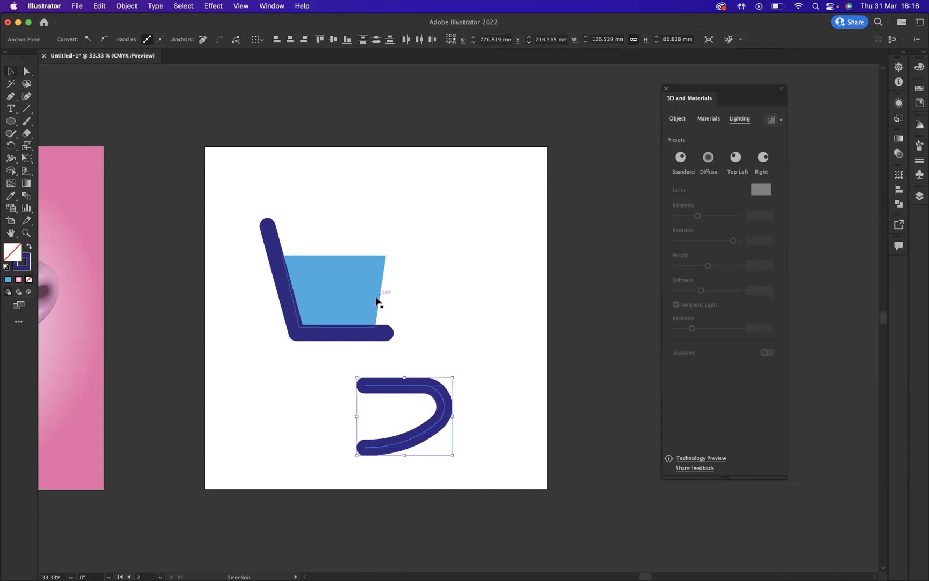
pyautogui.moveTo(453, 377)
pyautogui.mouseDown()
pyautogui.moveTo(422, 389)
pyautogui.moveTo(470, 347)
pyautogui.moveTo(457, 346)
pyautogui.mouseUp()
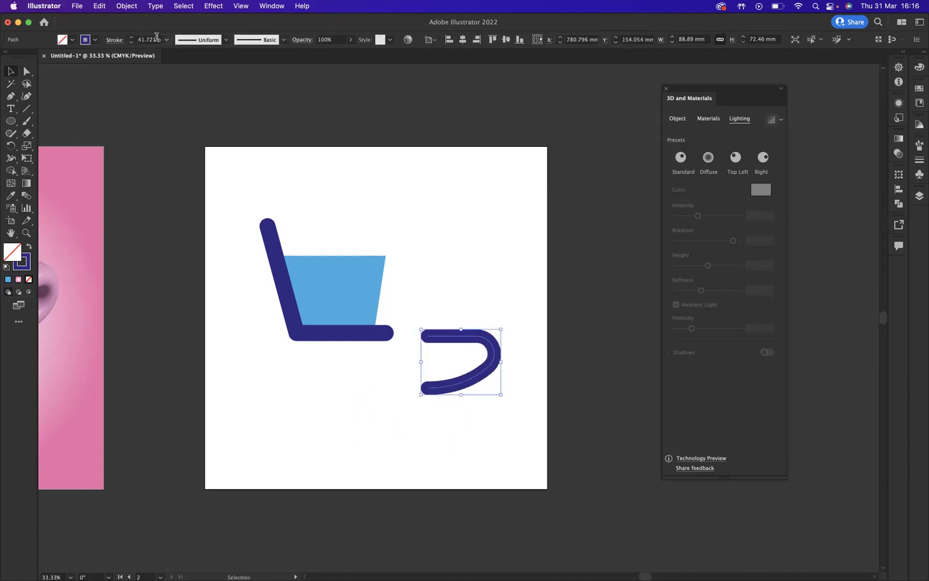
pyautogui.doubleClick(136, 39)
pyautogui.write('50')
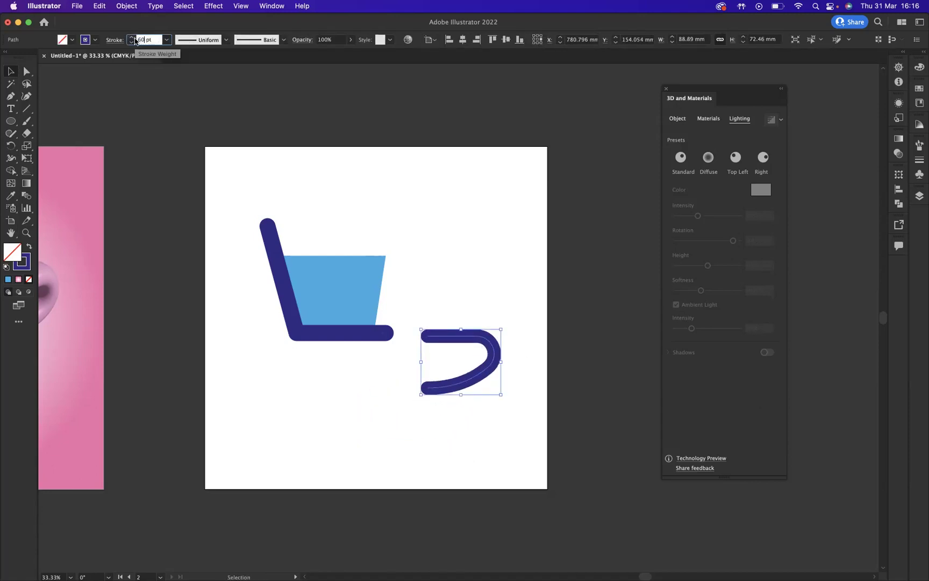
pyautogui.press('Return')
pyautogui.press('Return')
pyautogui.click(337, 189)
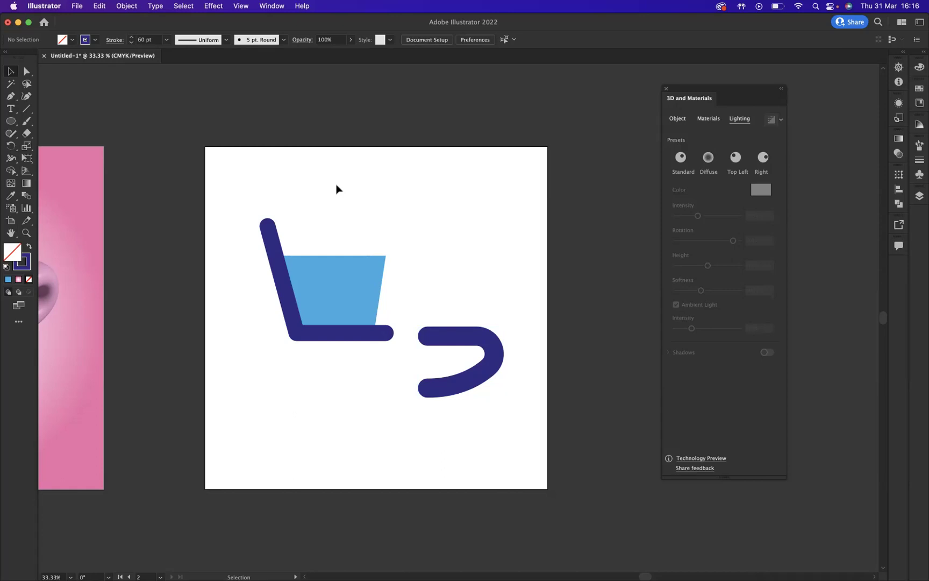
# Step: Group the navy L with the blue liquid and show Object options in 3D and Materials
pyautogui.moveTo(254, 190); pyautogui.dragTo(346, 347)
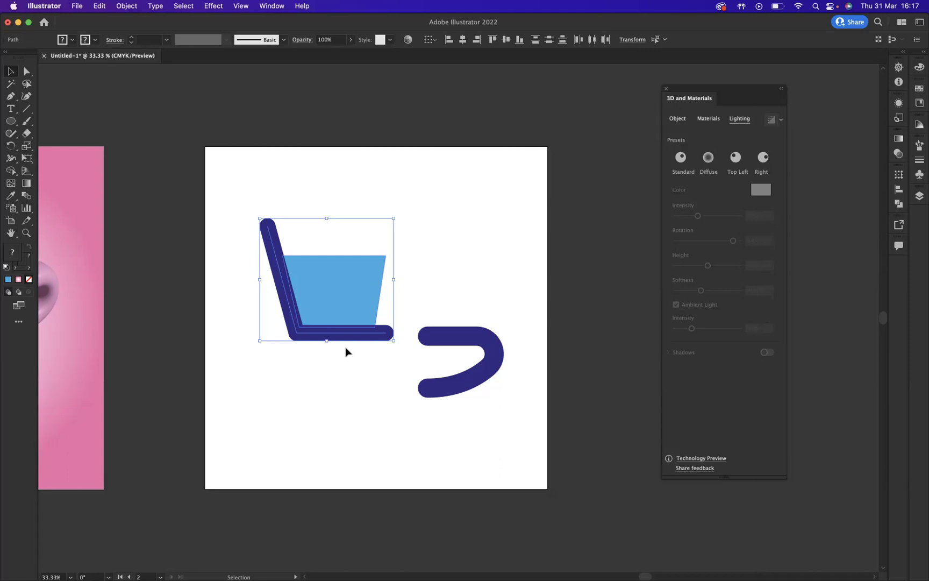
pyautogui.press('super+g')
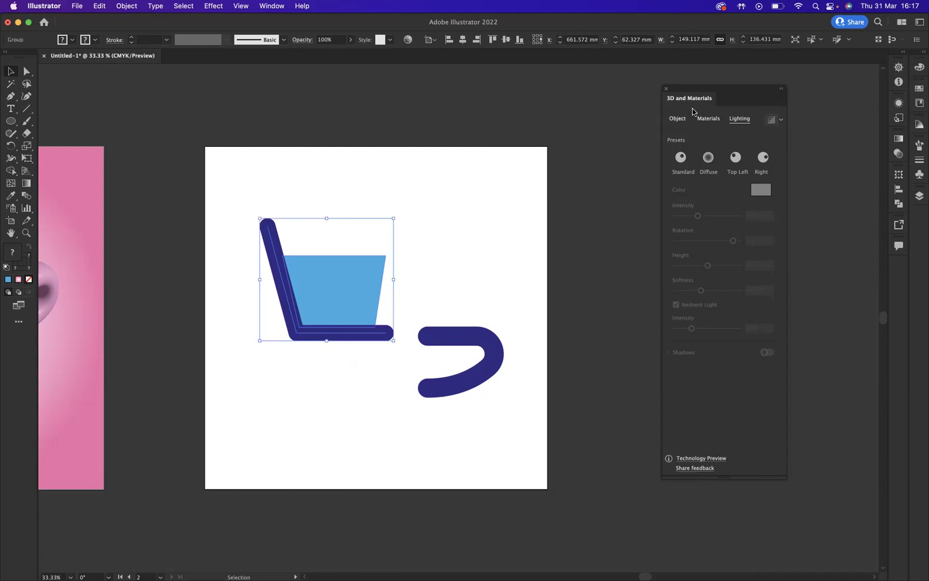
pyautogui.click(666, 88)
pyautogui.click(268, 7)
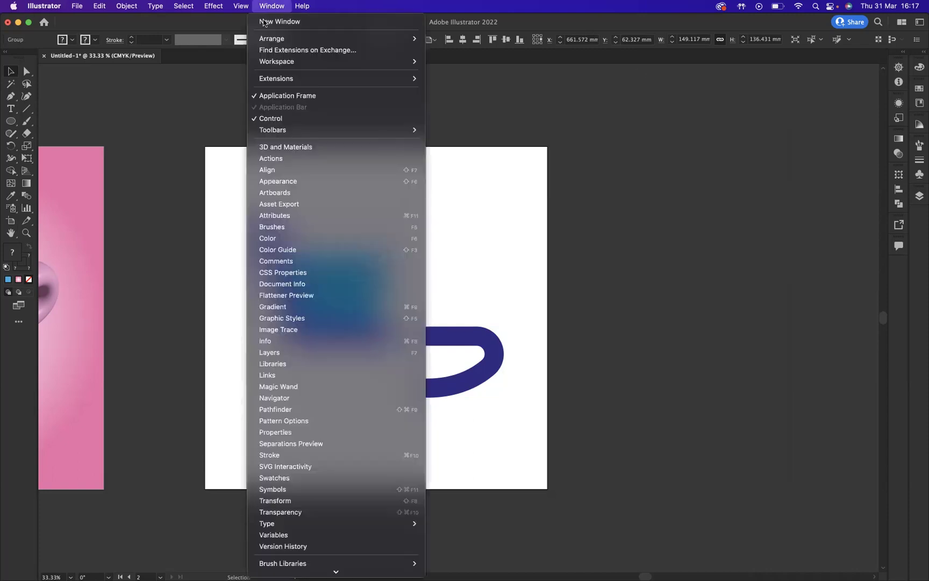
pyautogui.click(291, 148)
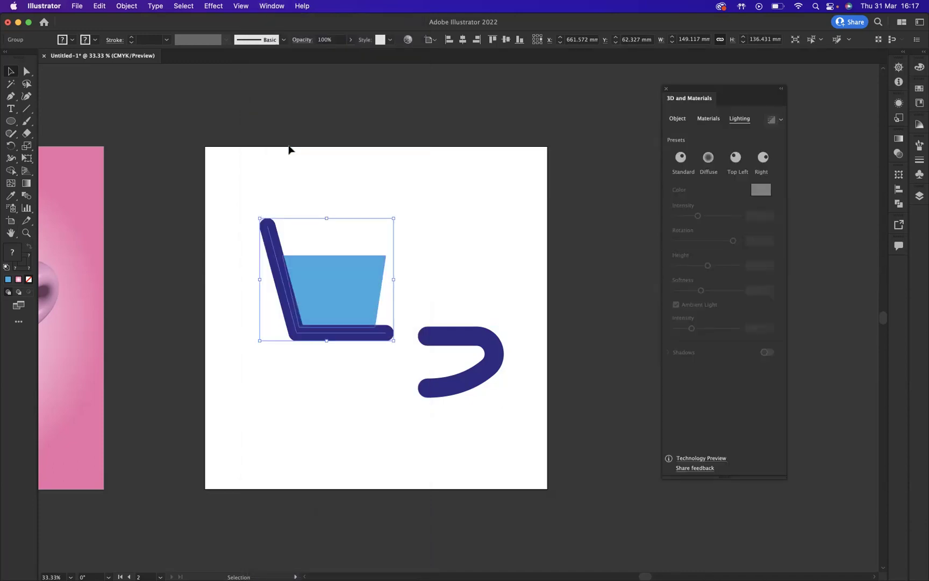
pyautogui.click(678, 120)
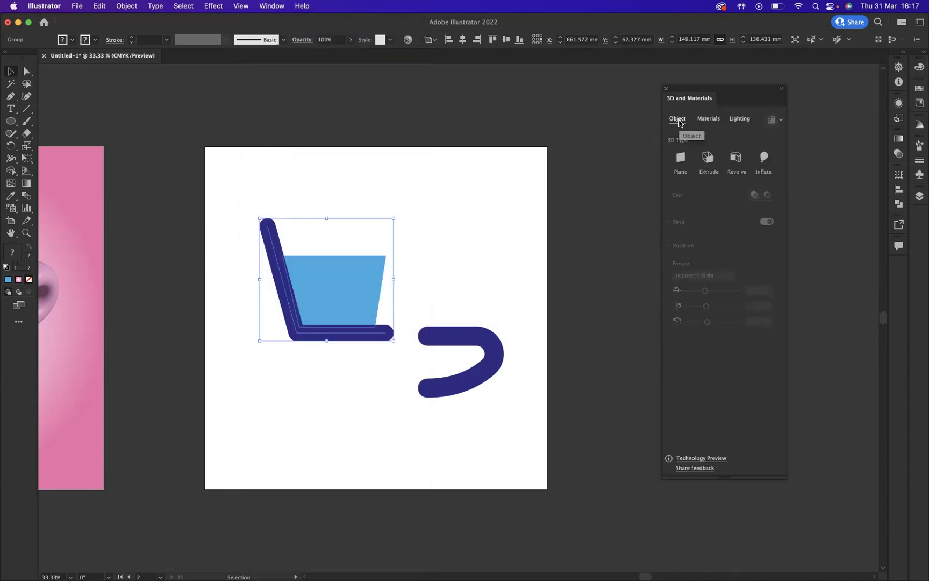
# Step: Revolve the cup group with offset from the Right Edge and apply the Isometric Right preset
pyautogui.click(740, 159)
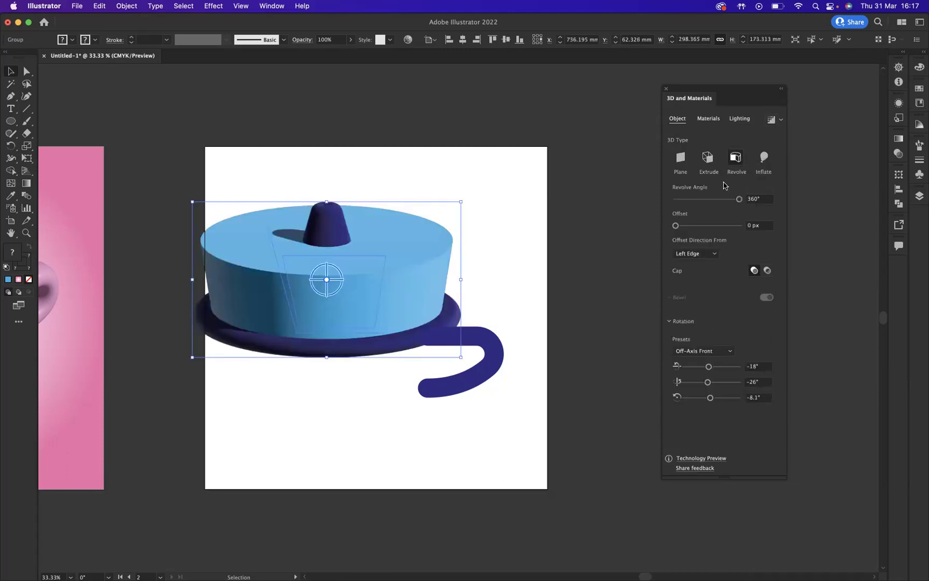
pyautogui.click(711, 253)
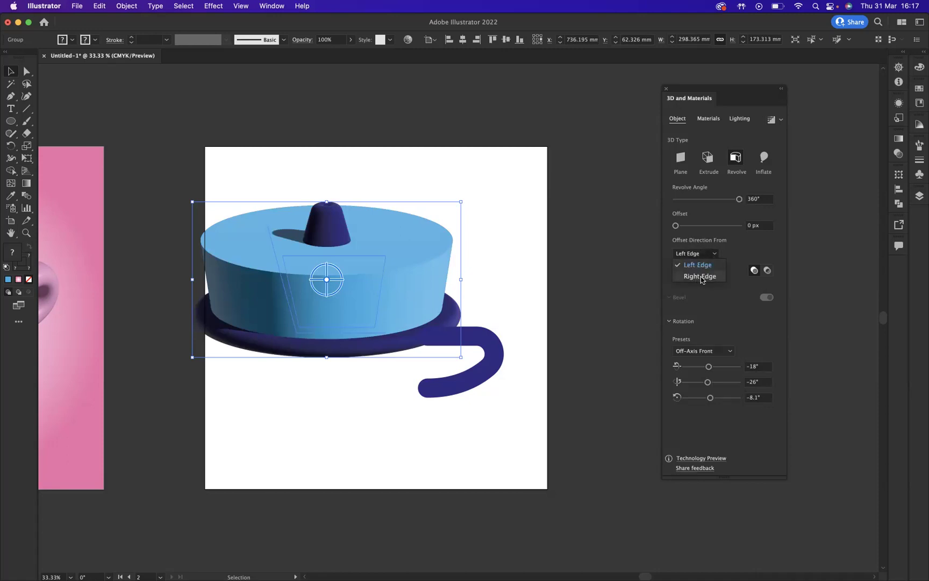
pyautogui.click(699, 277)
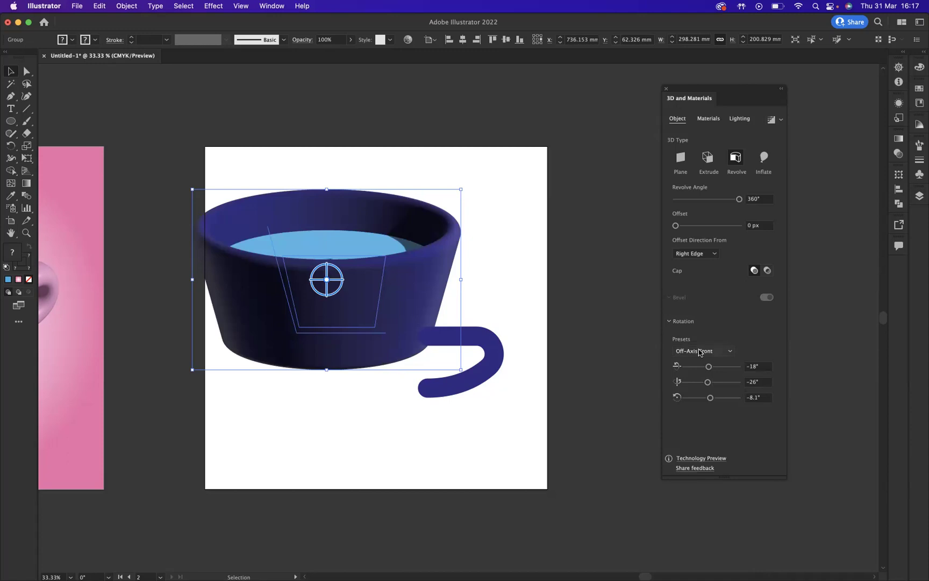
pyautogui.click(729, 352)
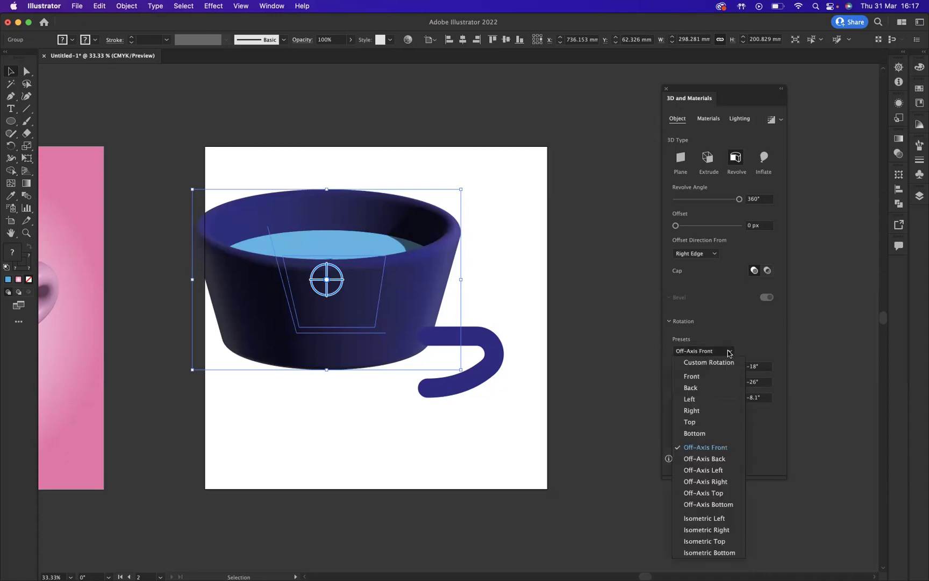
pyautogui.click(714, 530)
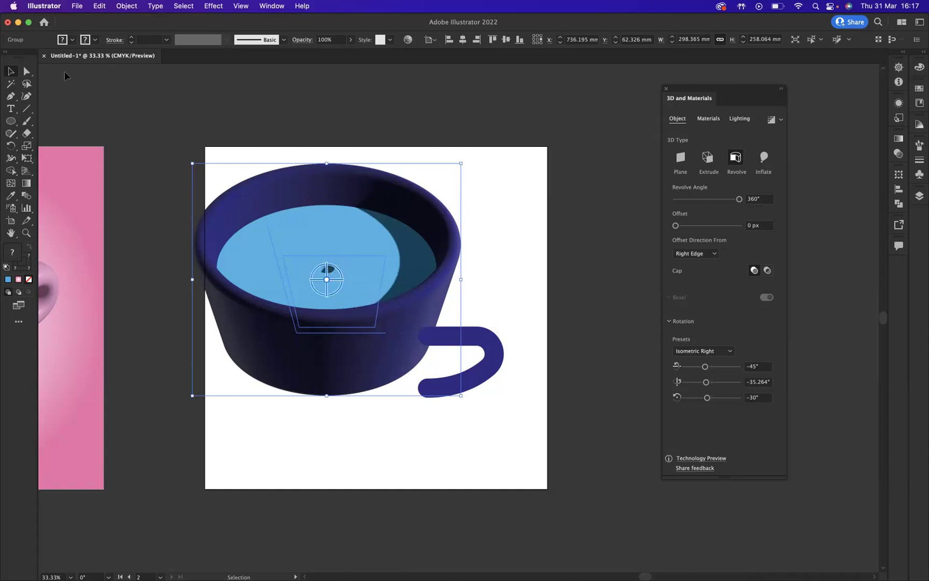
# Step: Drag the liquid's upper-right anchor outward to the cup wall, then reselect the cup group
pyautogui.click(26, 71)
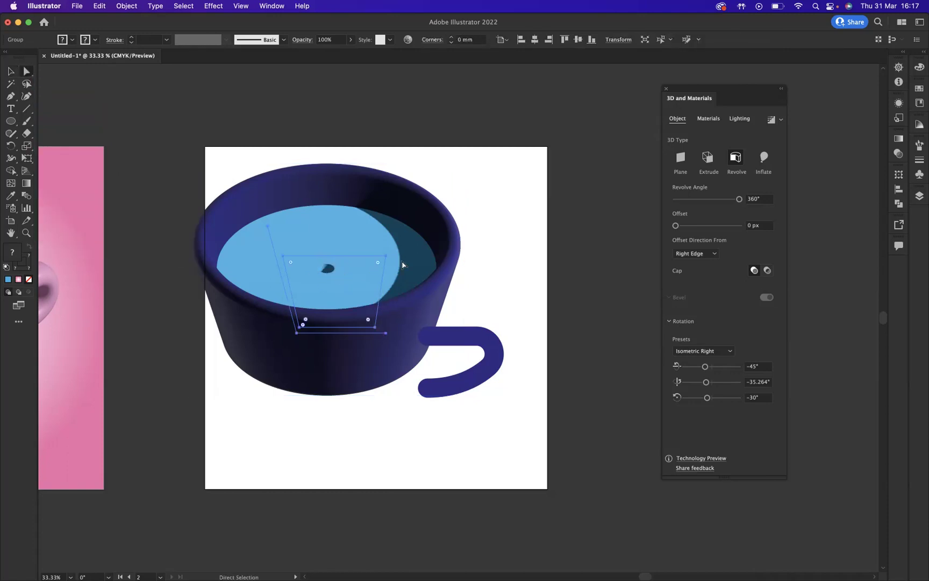
pyautogui.moveTo(386, 259); pyautogui.dragTo(397, 251)
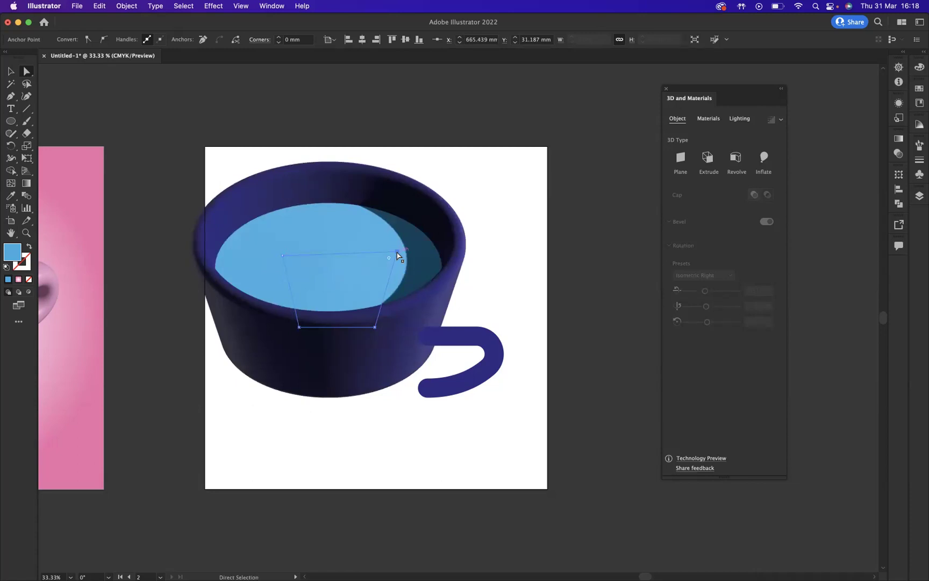
pyautogui.press('v')
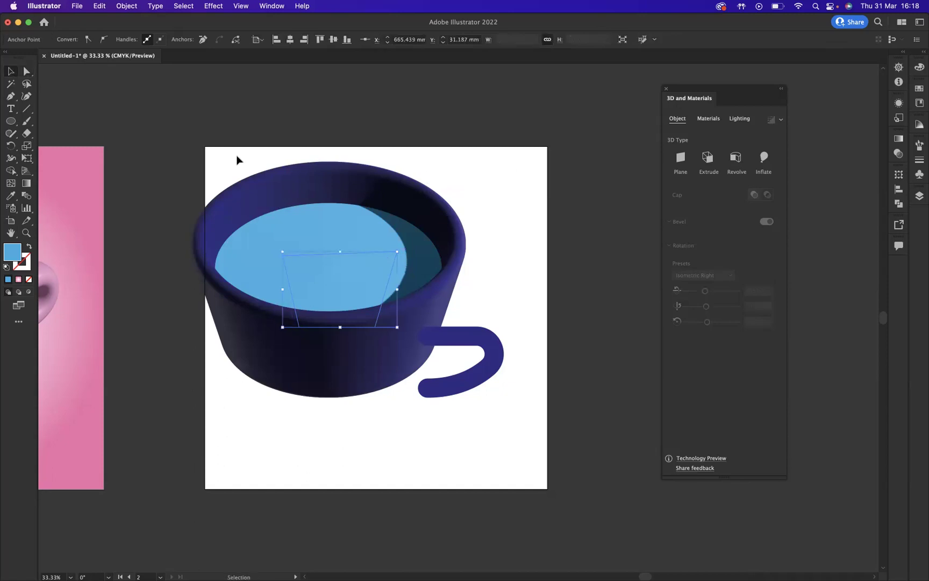
pyautogui.click(253, 150)
pyautogui.click(264, 201)
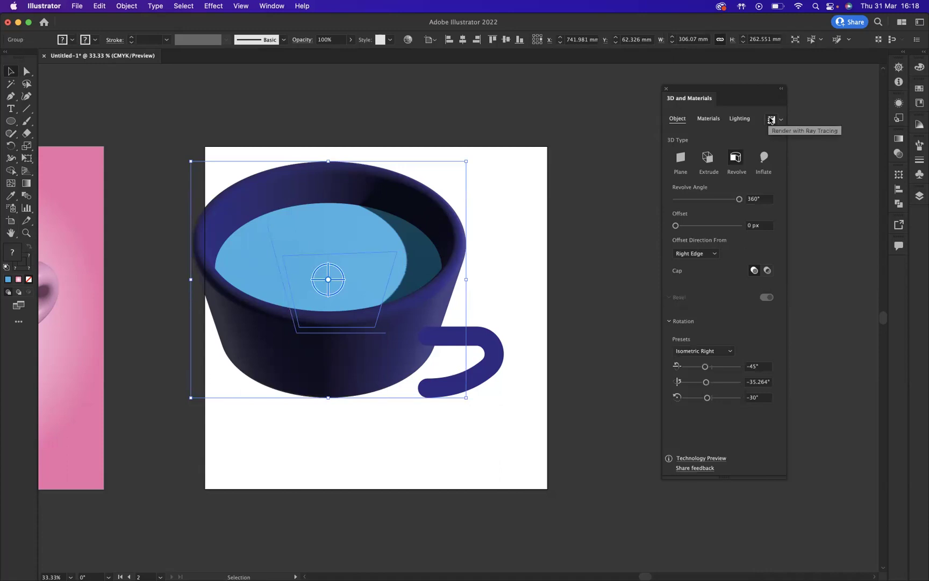
# Step: Render the 3D cup and liquid with ray tracing
pyautogui.click(771, 119)
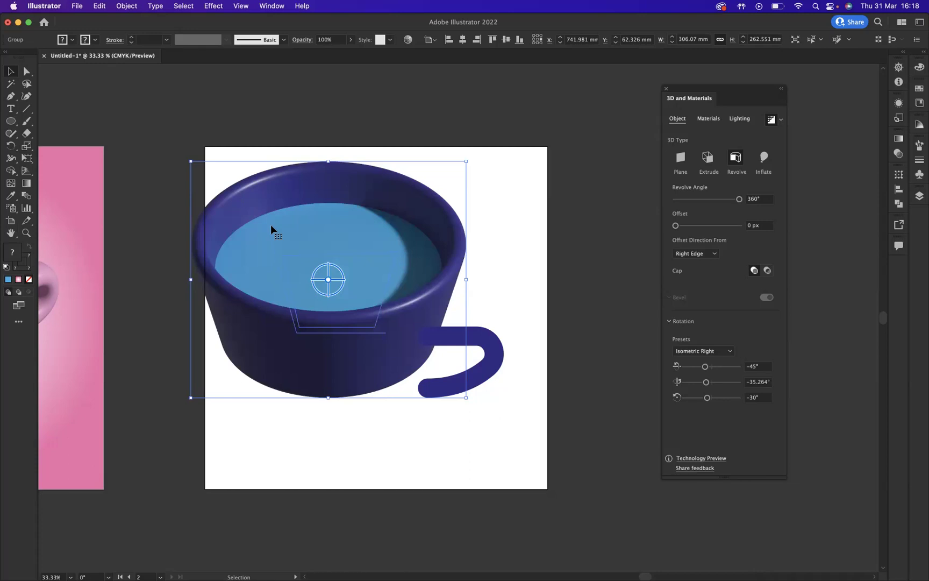
# Step: Lower the cup's material Roughness to 0.02 for glossy highlights on the rim and walls
pyautogui.click(709, 122)
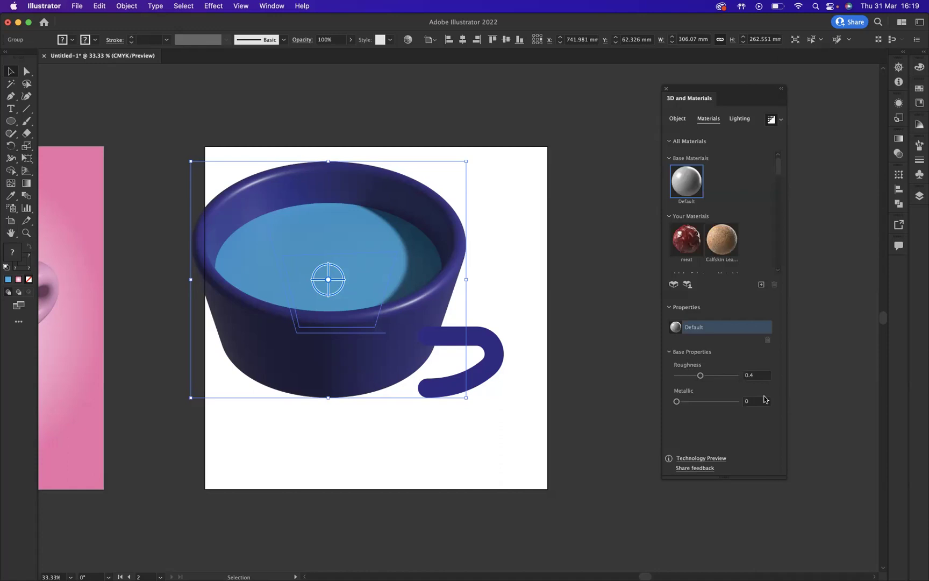
pyautogui.click(756, 375)
pyautogui.write('0.02')
pyautogui.press('Return')
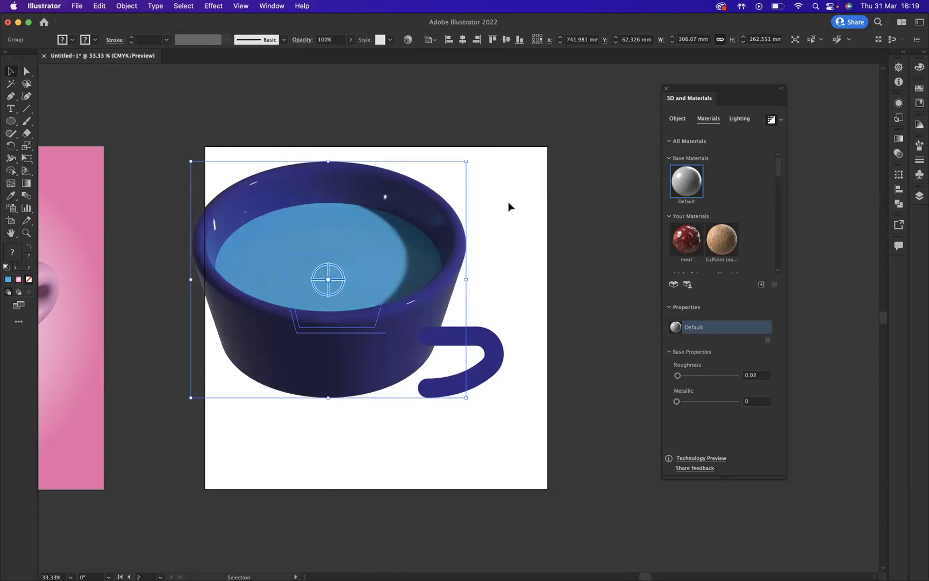
# Step: Move the handle path away from the cup and make it an Inflate 3D object
pyautogui.click(510, 280)
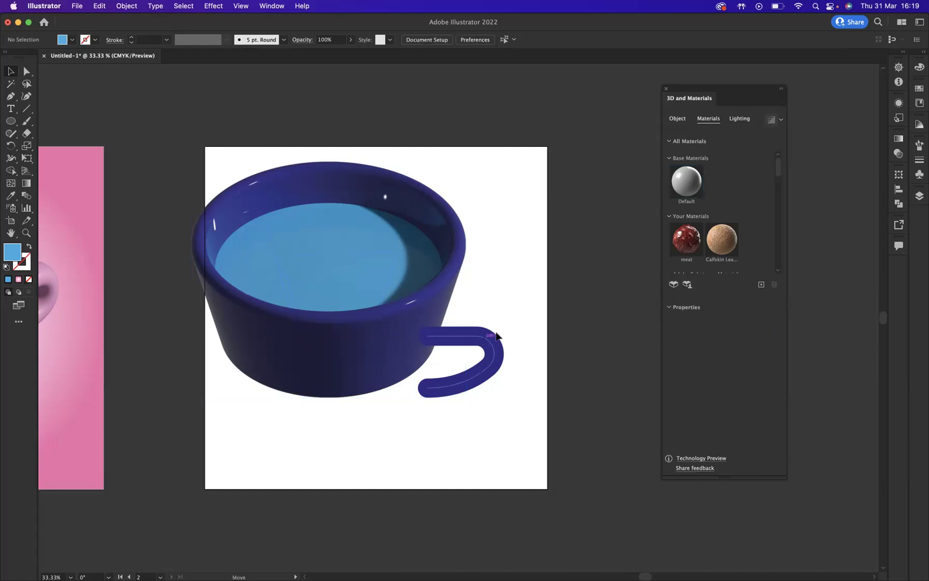
pyautogui.moveTo(496, 333); pyautogui.dragTo(544, 283)
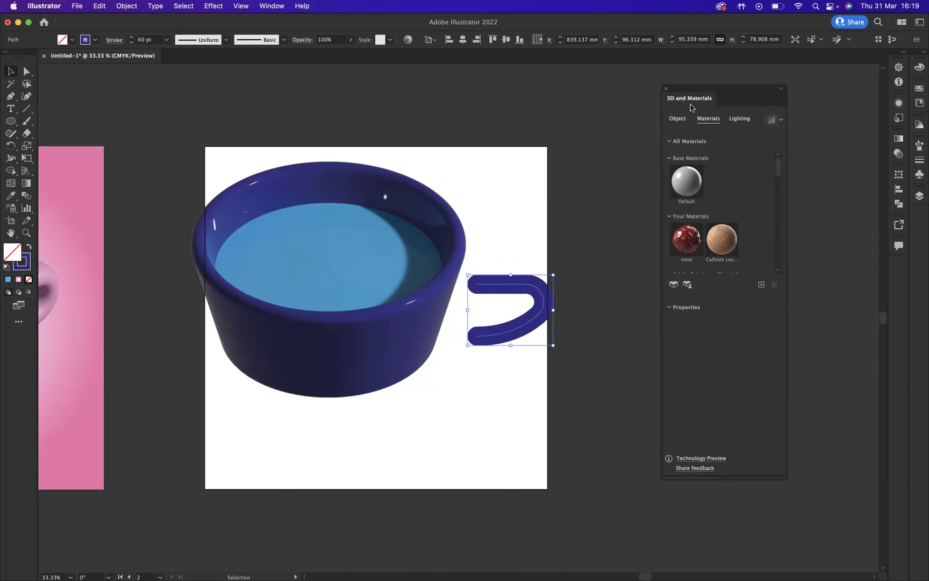
pyautogui.click(679, 122)
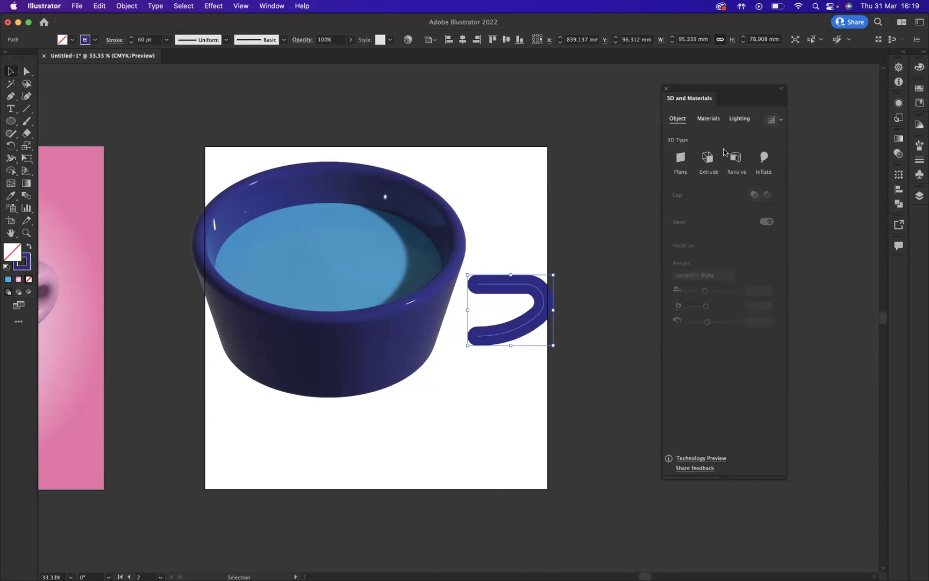
pyautogui.click(766, 164)
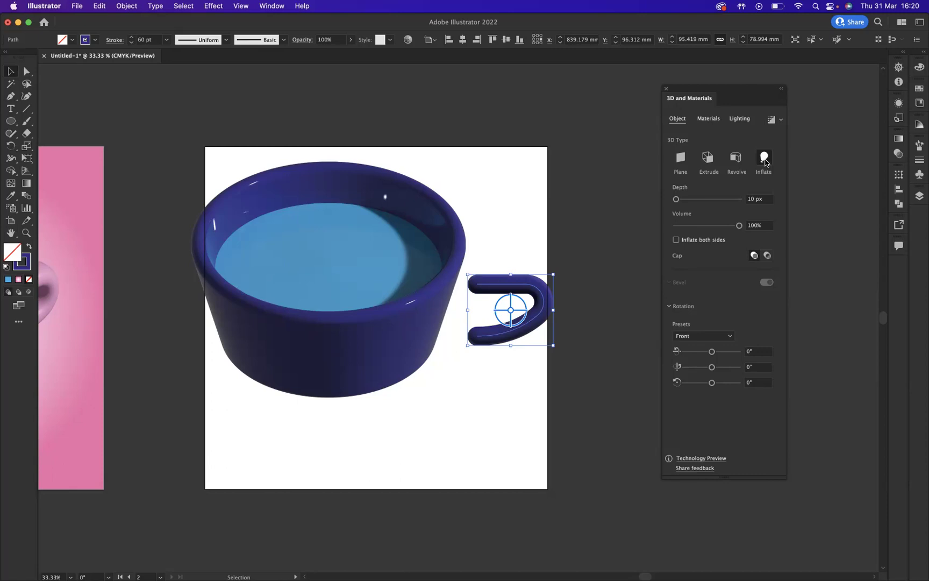
# Step: Give the inflated handle glossy shading and the Isometric Right rotation preset
pyautogui.click(772, 122)
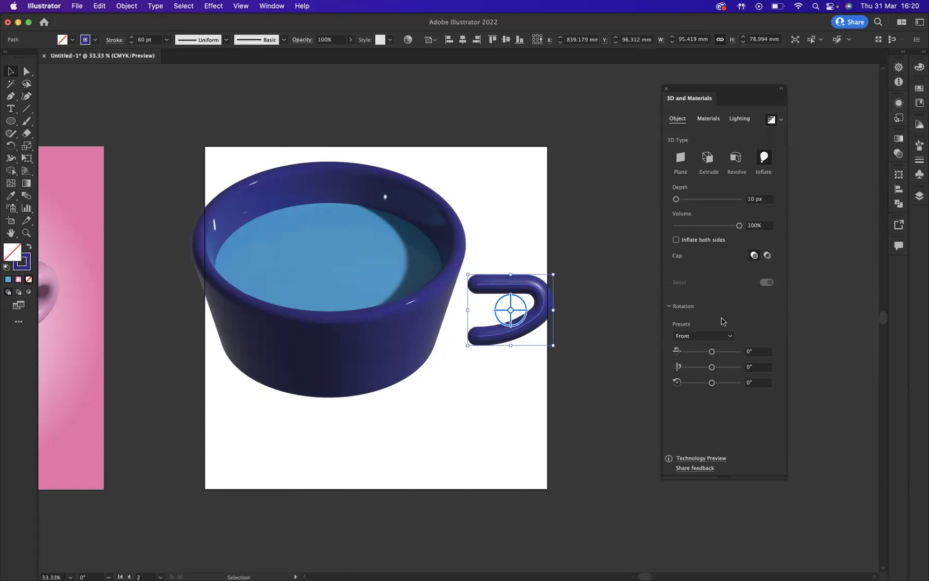
pyautogui.click(727, 339)
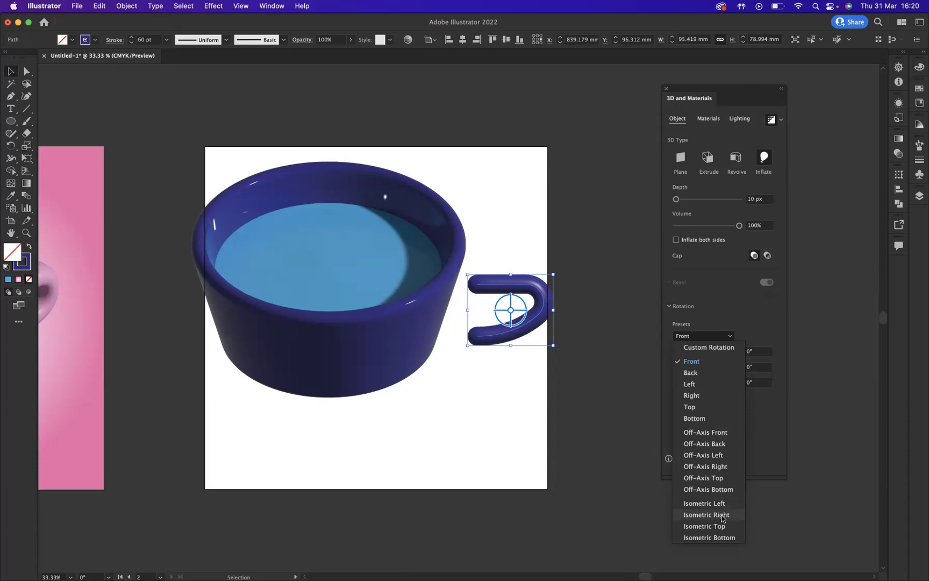
pyautogui.click(723, 518)
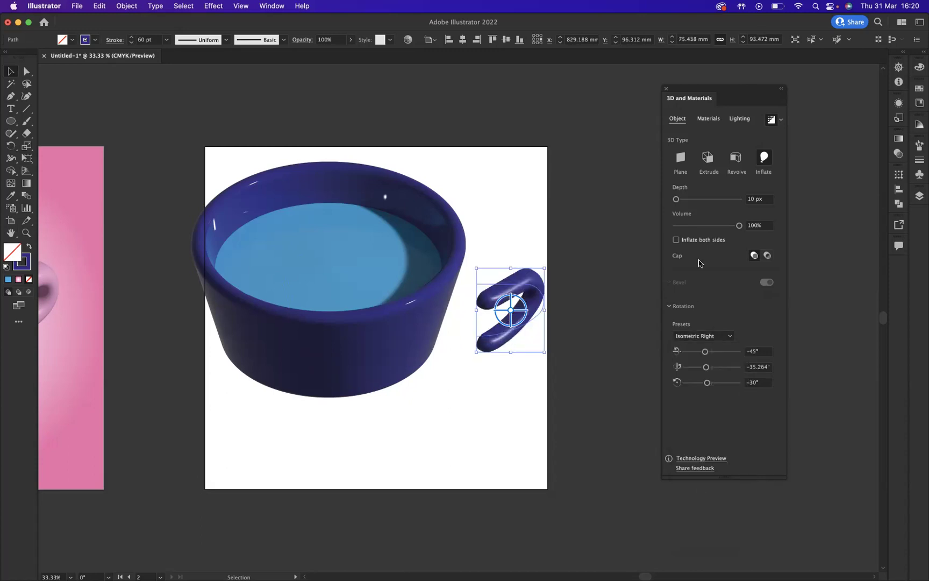
pyautogui.click(745, 121)
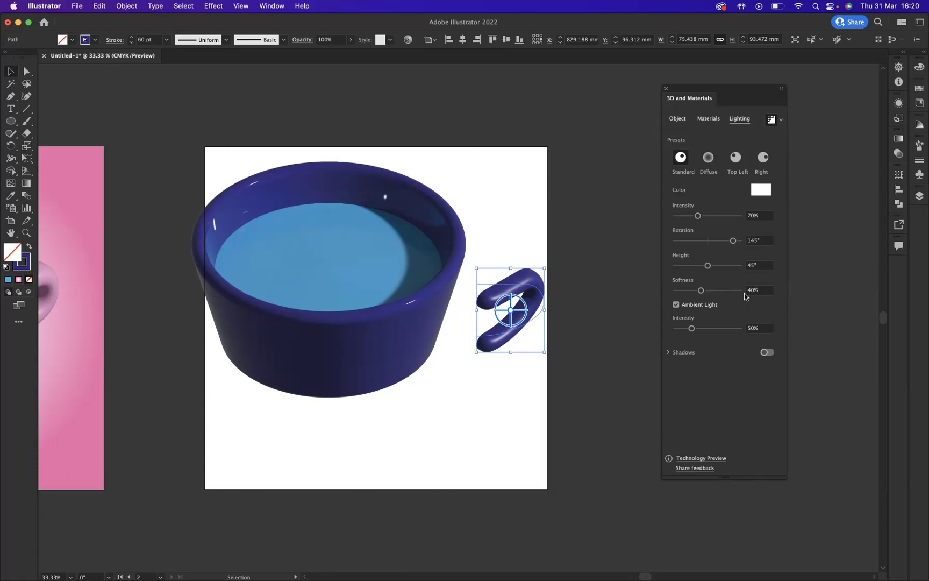
# Step: Place the 3D handle on the cup's right rim, send it to back, and nudge it down into place
pyautogui.click(500, 164)
pyautogui.moveTo(521, 278); pyautogui.dragTo(481, 201)
pyautogui.rightClick(482, 202)
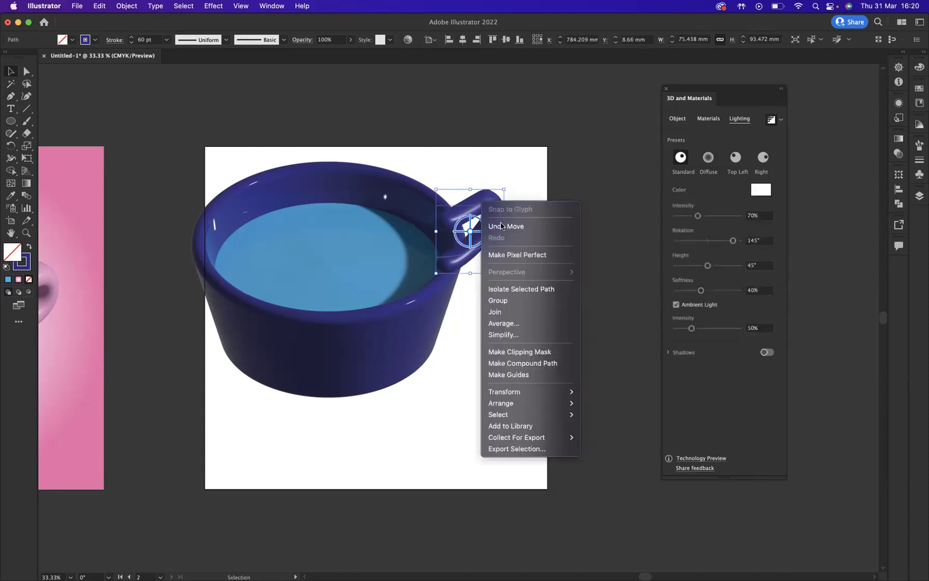
pyautogui.moveTo(521, 403)
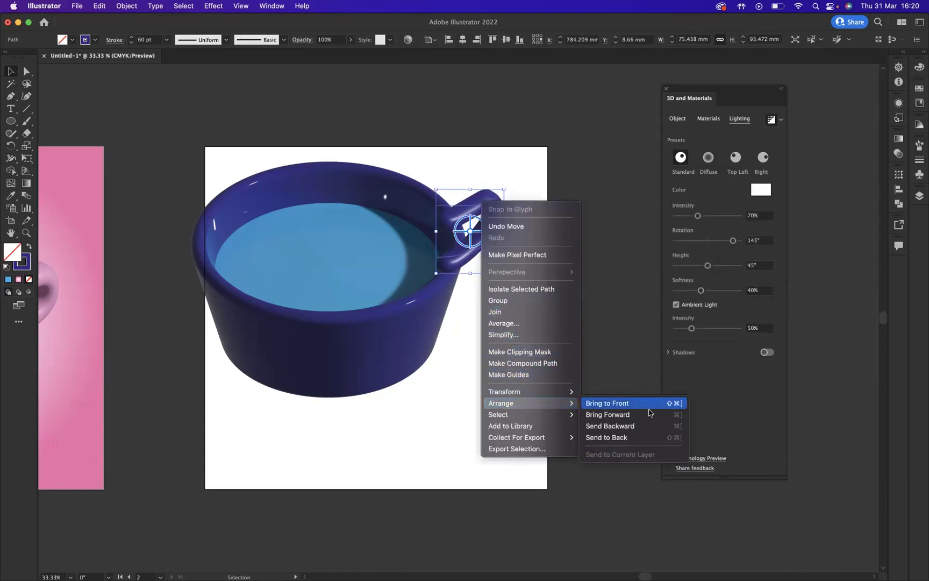
pyautogui.click(642, 440)
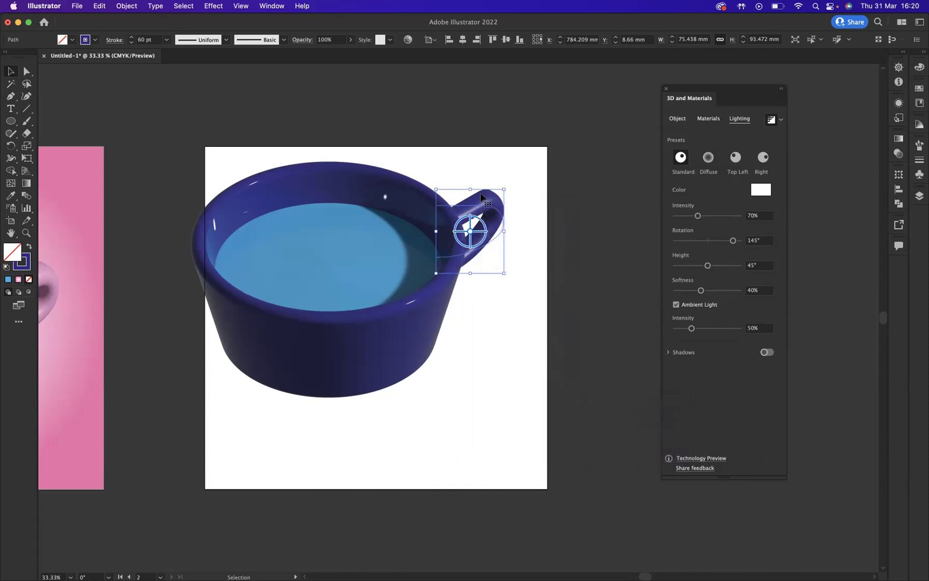
pyautogui.moveTo(481, 197); pyautogui.dragTo(475, 209)
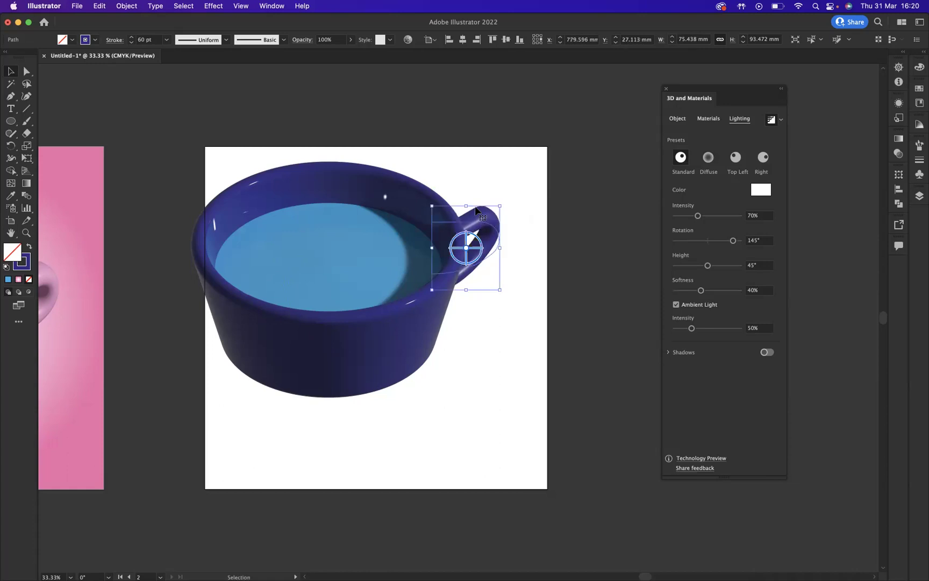
# Step: Select the cup and handle together and expand their 3D appearance into images
pyautogui.click(456, 169)
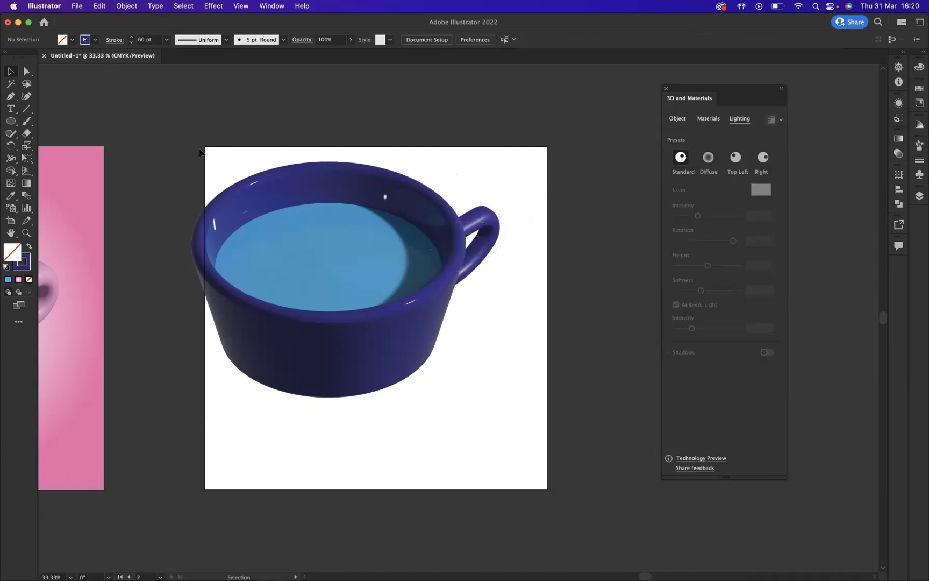
pyautogui.moveTo(183, 129); pyautogui.dragTo(528, 372)
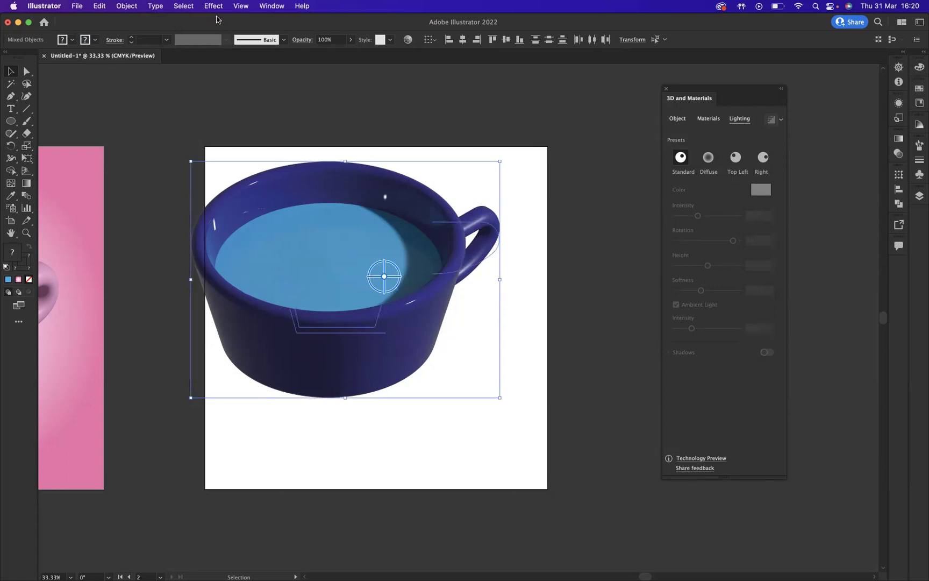
pyautogui.click(124, 6)
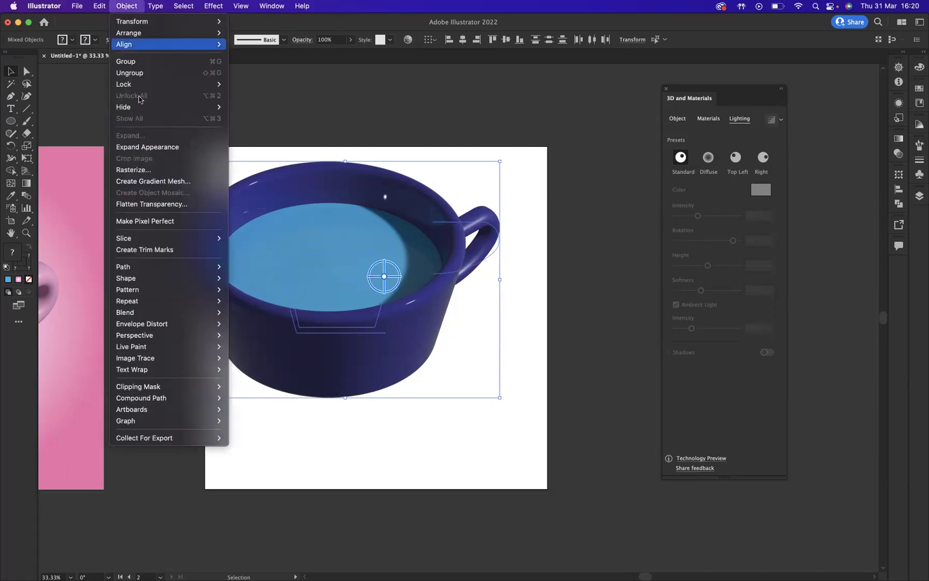
pyautogui.click(141, 148)
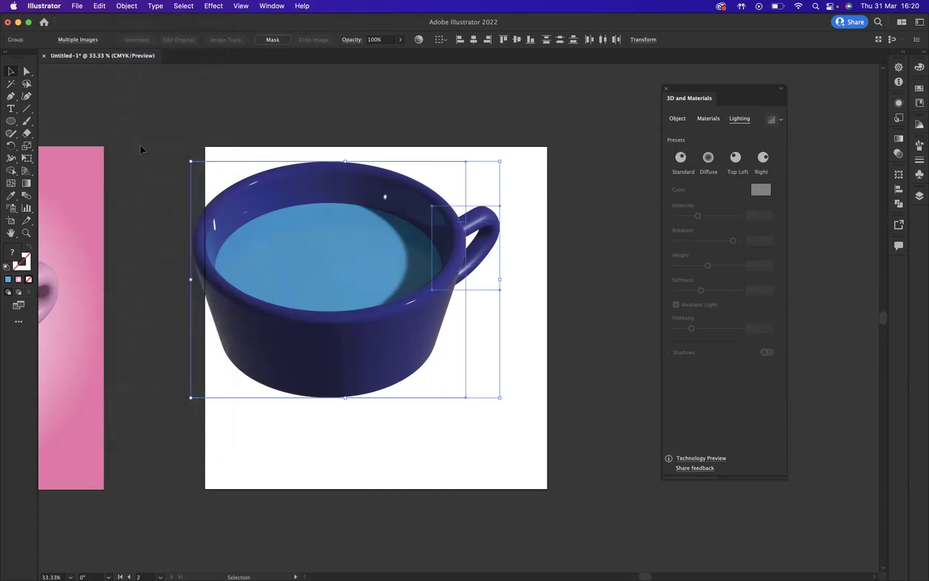
# Step: Move the expanded cup group down and right, then centre it on the artboard
pyautogui.moveTo(325, 257); pyautogui.dragTo(327, 259)
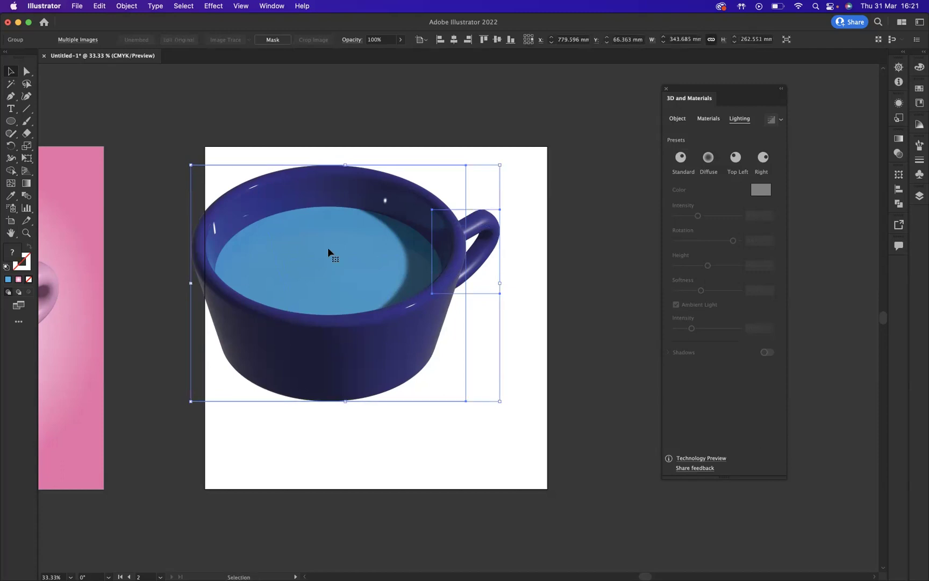
pyautogui.moveTo(328, 248); pyautogui.dragTo(363, 282)
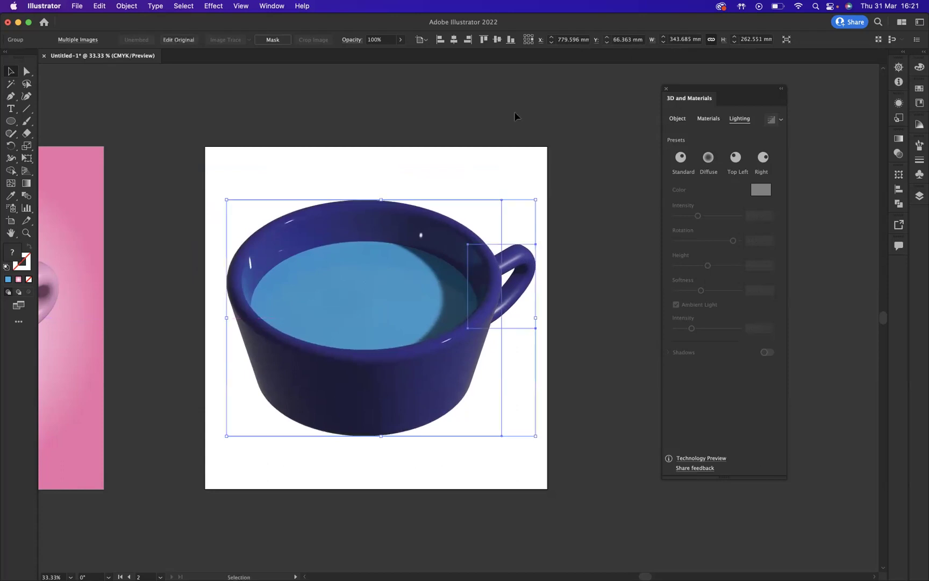
pyautogui.click(498, 39)
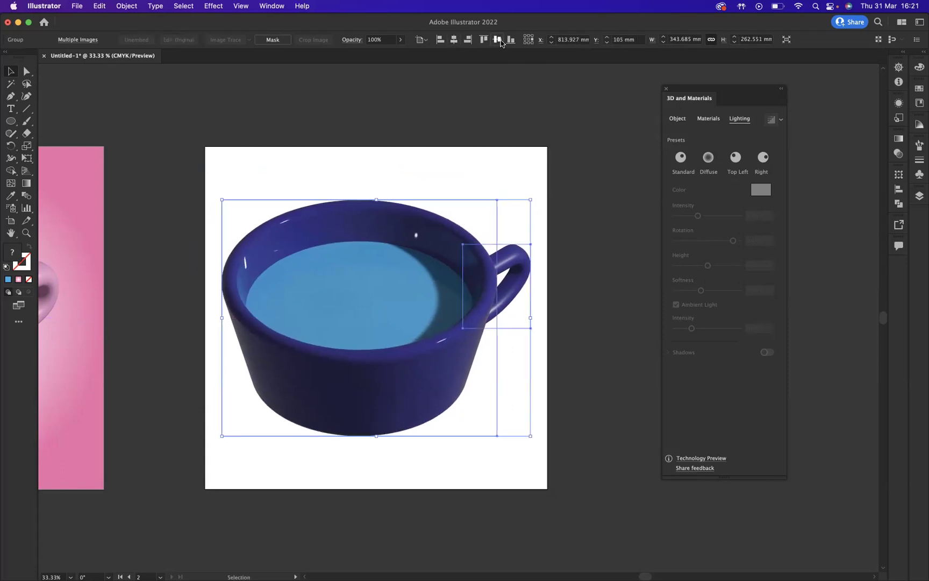
pyautogui.click(445, 135)
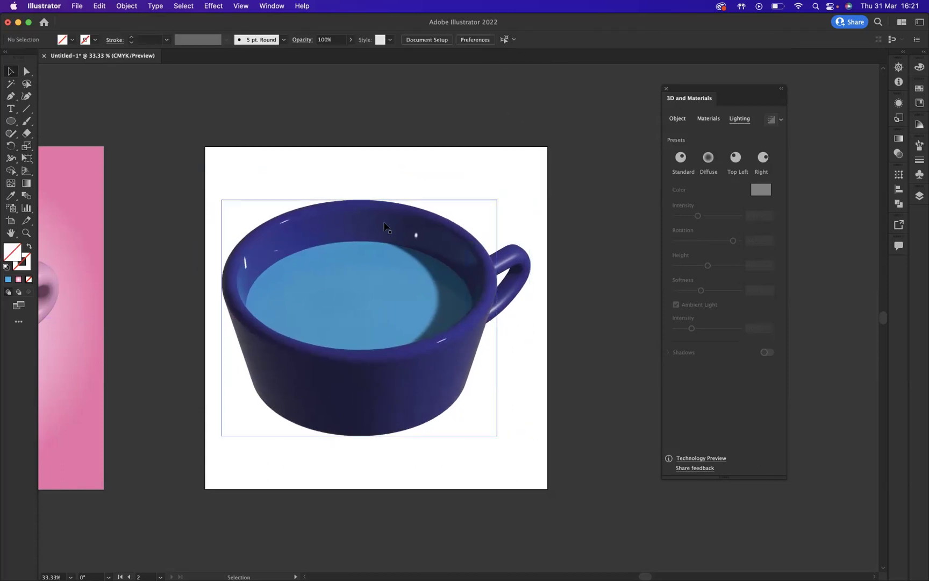
pyautogui.hscroll(-4, 384, 221)
pyautogui.hscroll(-5, 384, 221)
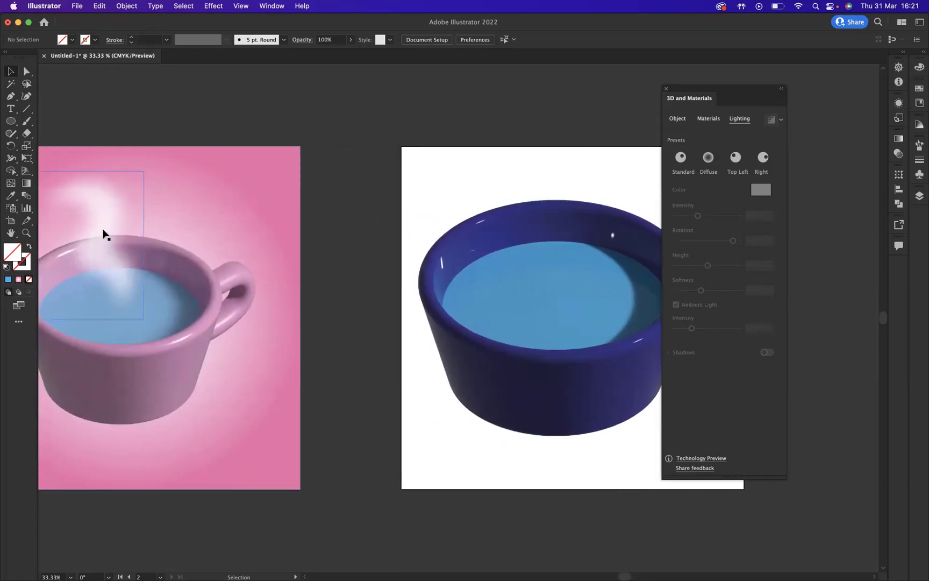
pyautogui.hscroll(2, 369, 233)
pyautogui.hscroll(5, 368, 233)
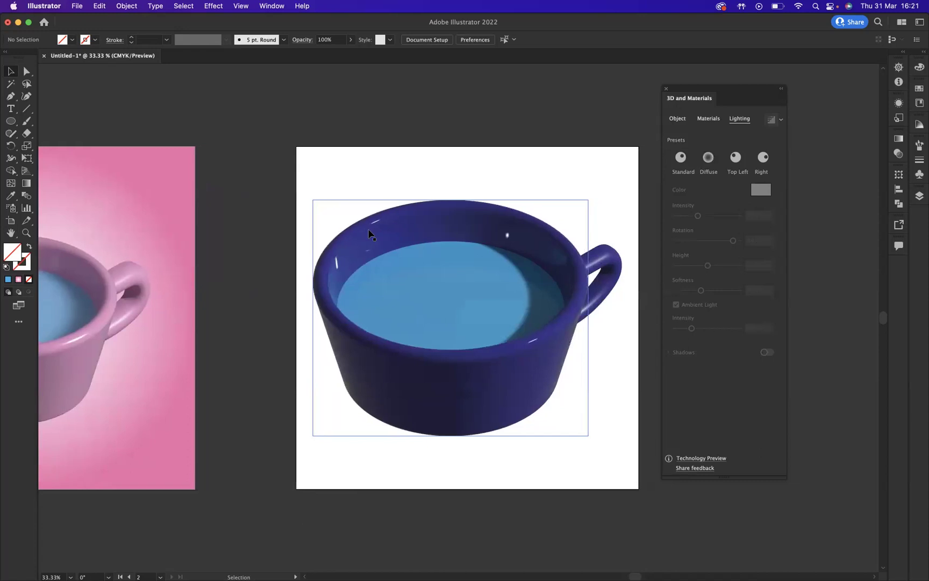
# Step: Scale the cup group down slightly to 302 × 231 mm and nudge it into place
pyautogui.click(574, 373)
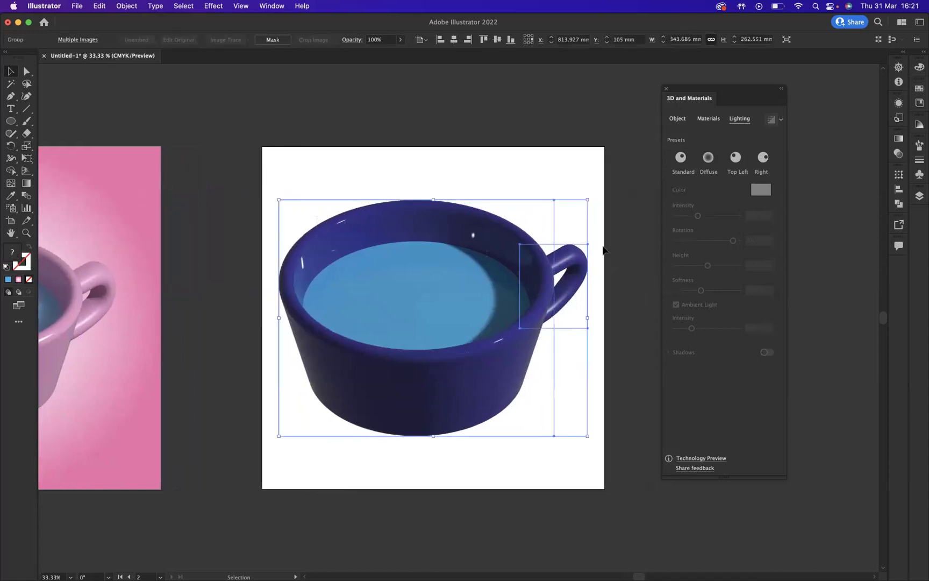
pyautogui.moveTo(587, 200); pyautogui.dragTo(569, 214)
pyautogui.moveTo(456, 276); pyautogui.dragTo(463, 278)
pyautogui.click(251, 194)
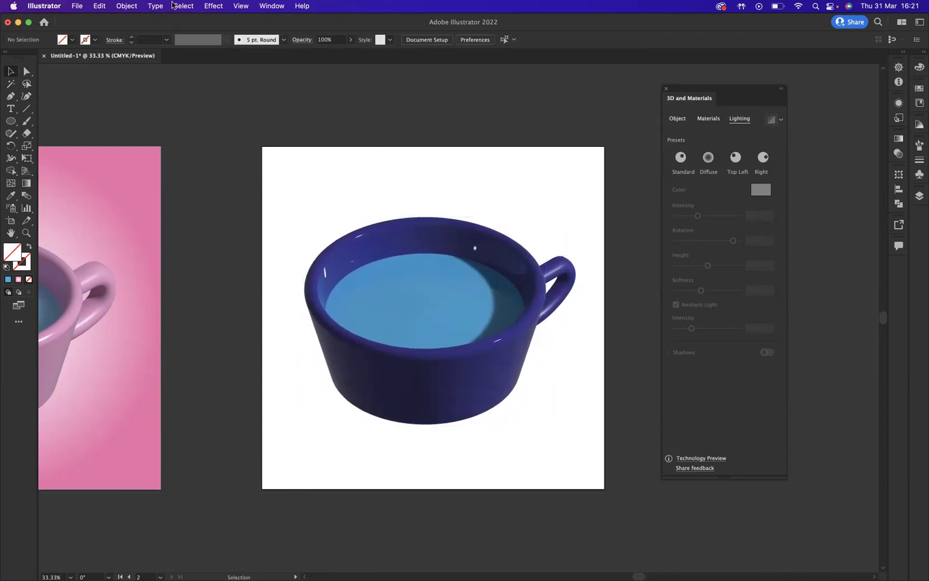
# Step: Set the Paintbrush to Smooth fidelity and draw a curling steam path above the cup
pyautogui.click(26, 118)
pyautogui.doubleClick(28, 122)
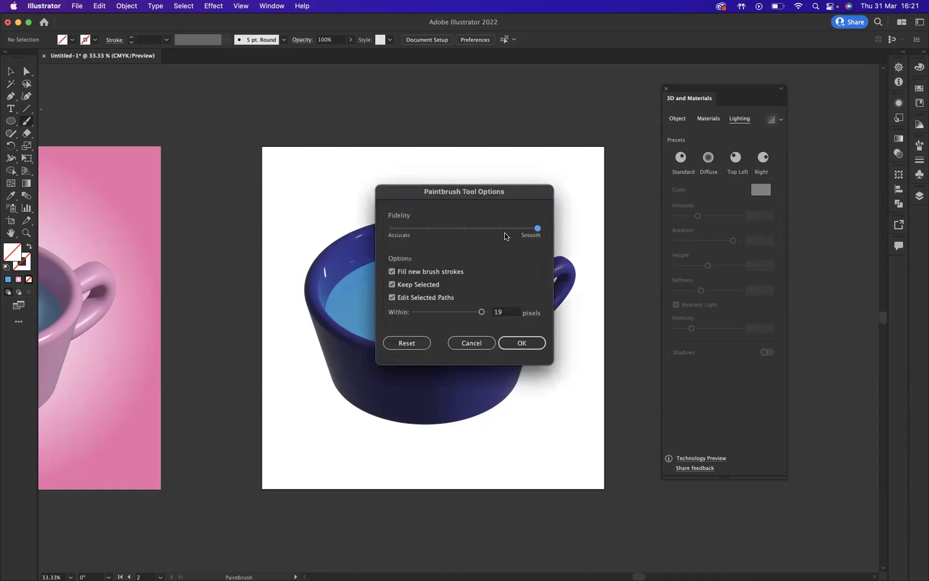
pyautogui.click(525, 346)
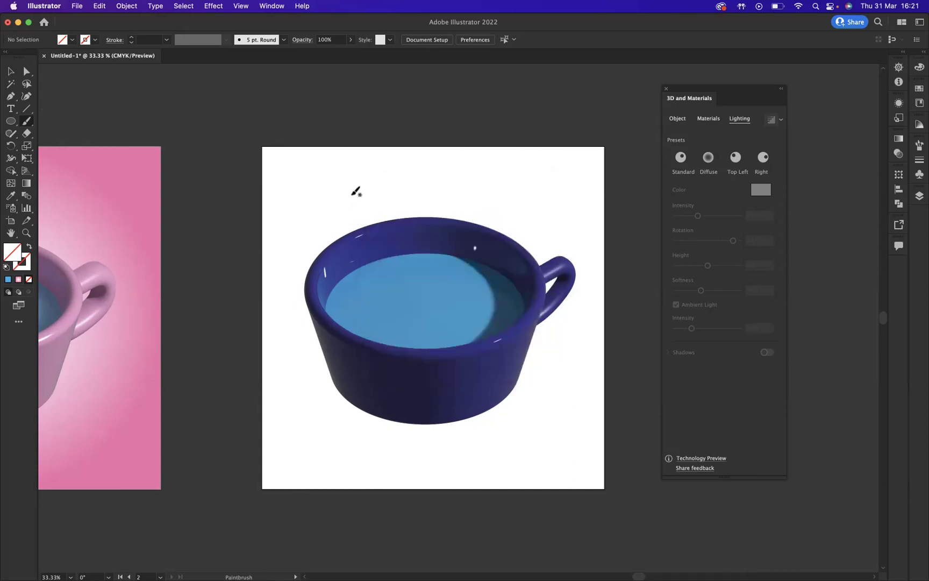
pyautogui.moveTo(352, 194)
pyautogui.mouseDown()
pyautogui.moveTo(387, 185)
pyautogui.moveTo(389, 211)
pyautogui.moveTo(374, 230)
pyautogui.moveTo(419, 261)
pyautogui.moveTo(425, 294)
pyautogui.moveTo(431, 256)
pyautogui.moveTo(409, 221)
pyautogui.moveTo(413, 177)
pyautogui.moveTo(392, 158)
pyautogui.moveTo(329, 157)
pyautogui.moveTo(352, 195)
pyautogui.mouseUp()
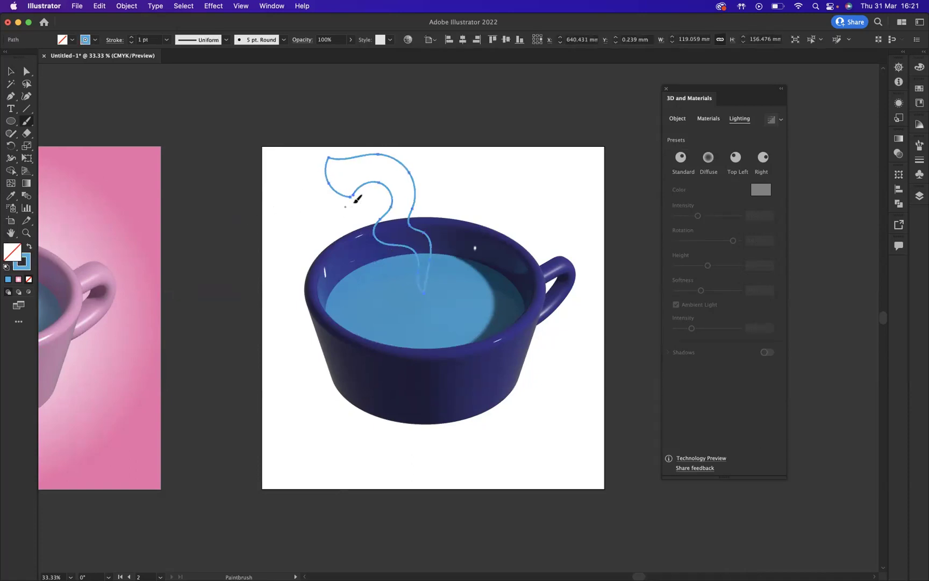
# Step: Give the steam path no stroke and a white fill
pyautogui.click(95, 40)
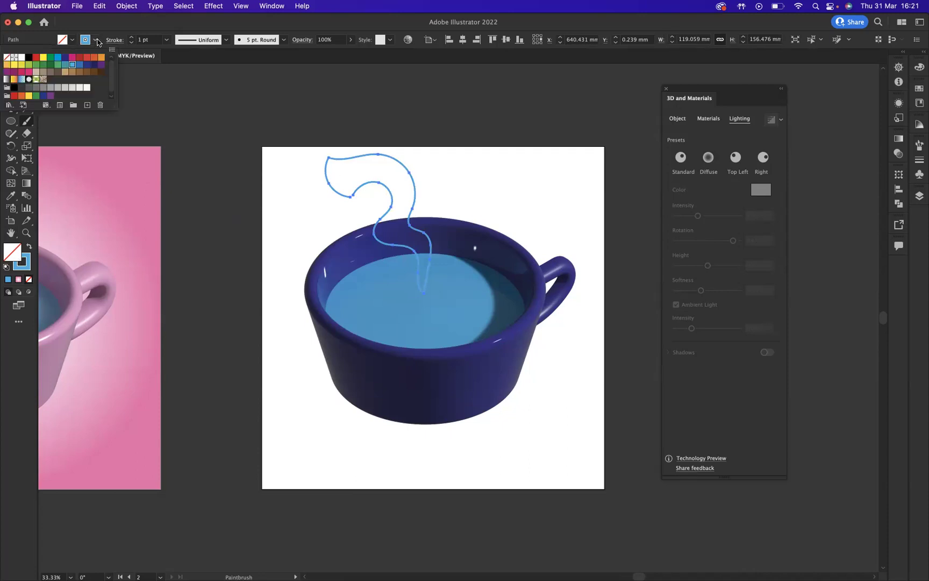
pyautogui.click(7, 58)
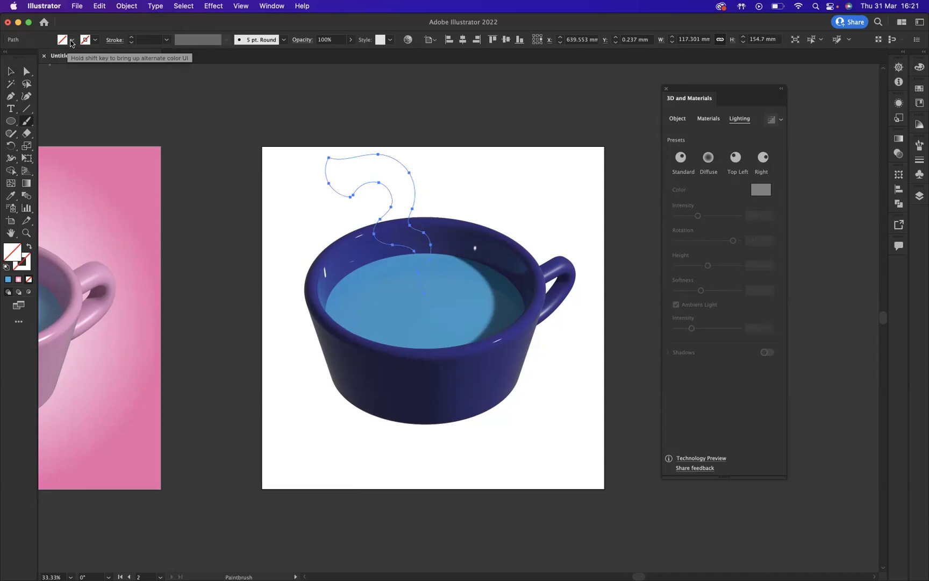
pyautogui.click(71, 40)
pyautogui.click(21, 57)
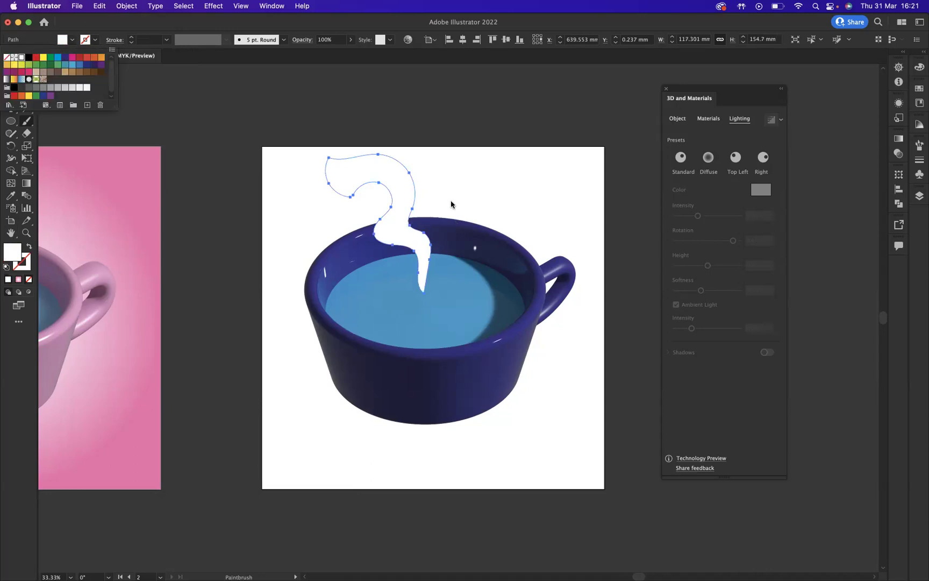
pyautogui.click(410, 9)
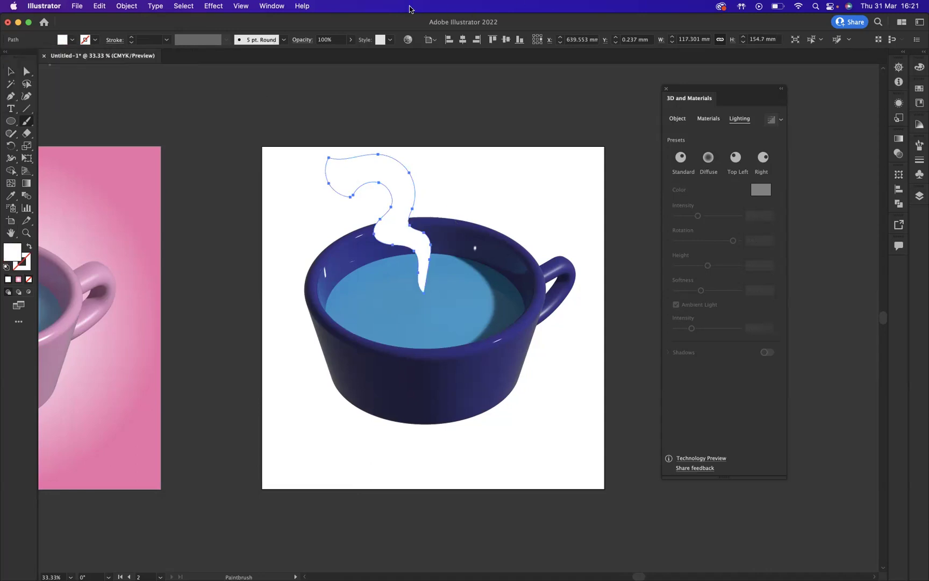
# Step: Apply a 73.02 px Gaussian Blur to the steam and reduce its opacity to 67%
pyautogui.click(240, 6)
pyautogui.moveTo(212, 7)
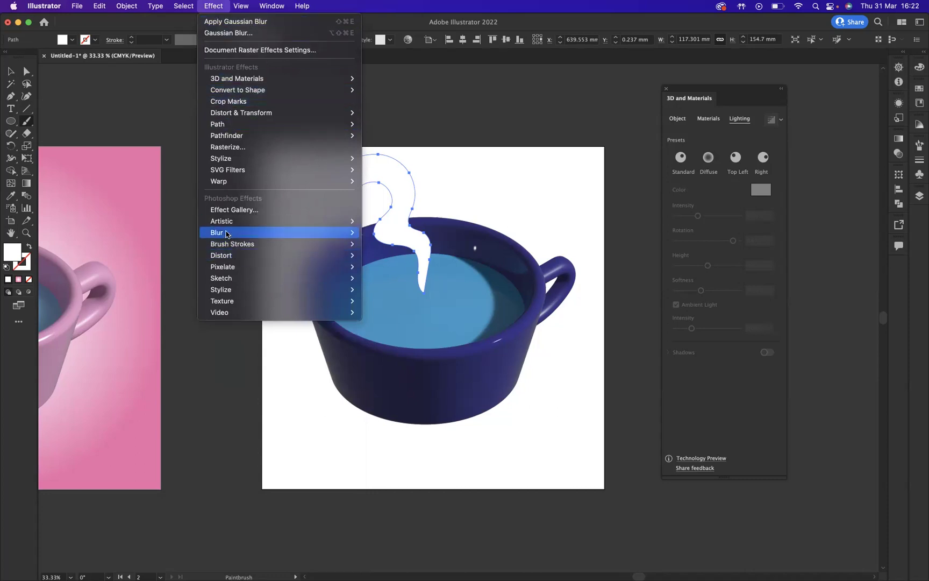
pyautogui.moveTo(231, 236)
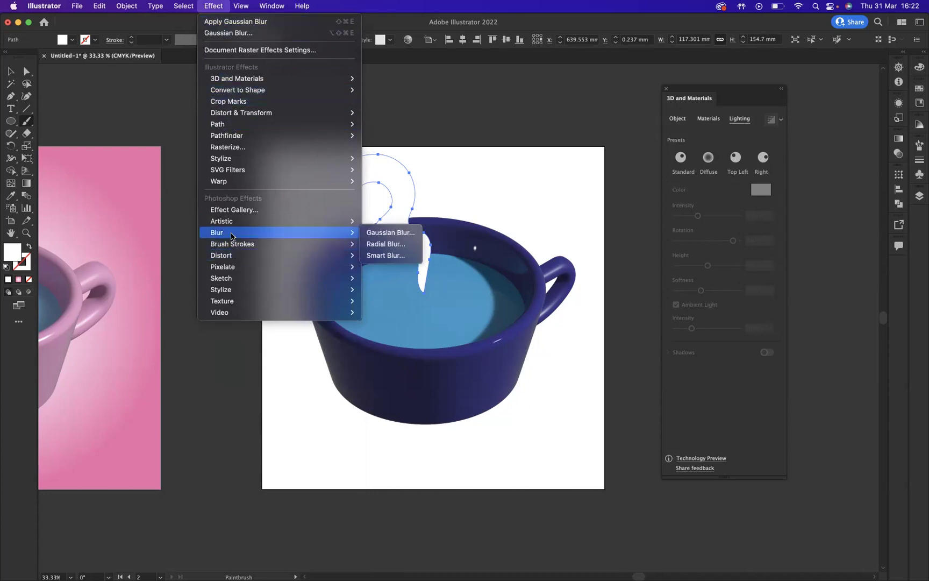
pyautogui.click(392, 232)
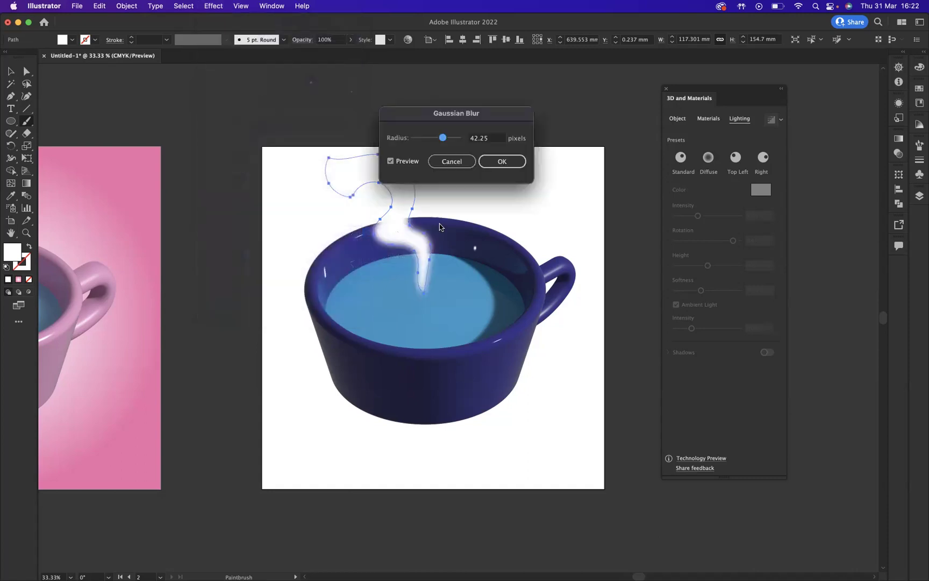
pyautogui.moveTo(467, 118); pyautogui.dragTo(517, 135)
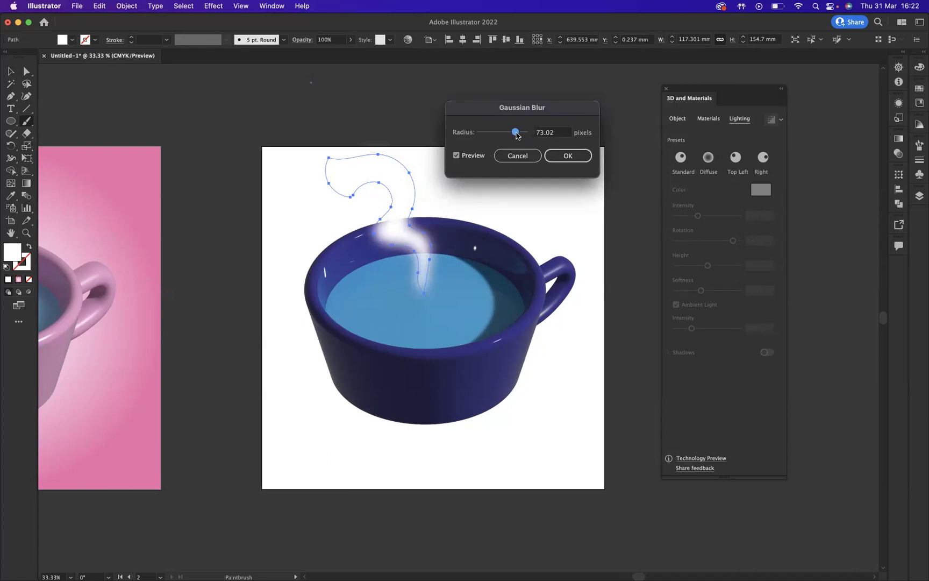
pyautogui.click(571, 157)
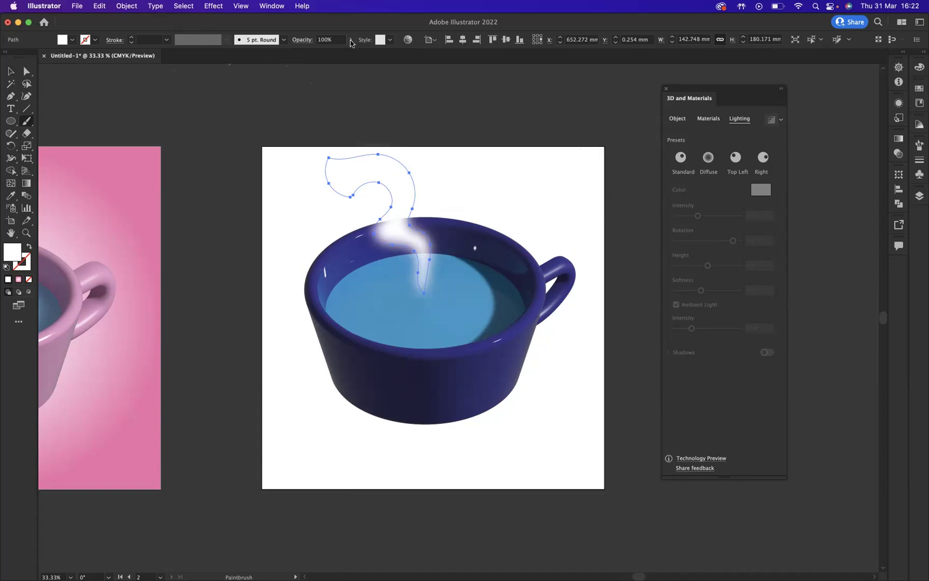
pyautogui.click(351, 41)
pyautogui.moveTo(349, 53); pyautogui.dragTo(335, 53)
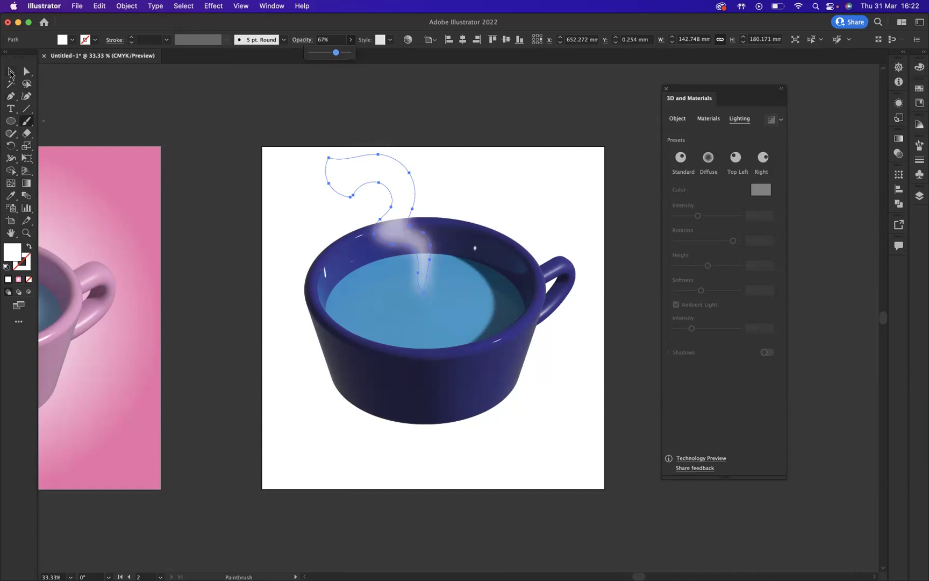
# Step: Draw a 381 mm square covering the whole artboard with the Rectangle tool
pyautogui.click(10, 72)
pyautogui.click(286, 183)
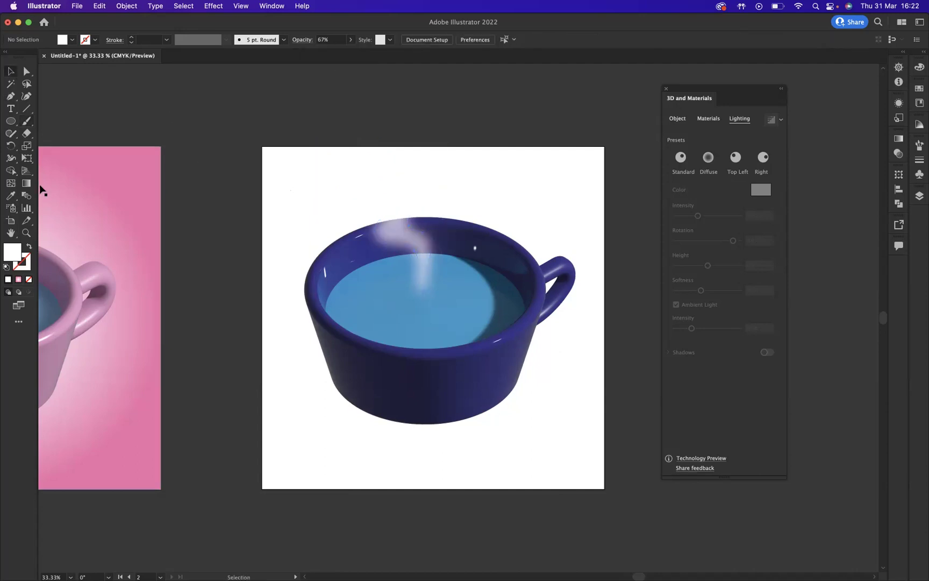
pyautogui.click(10, 121)
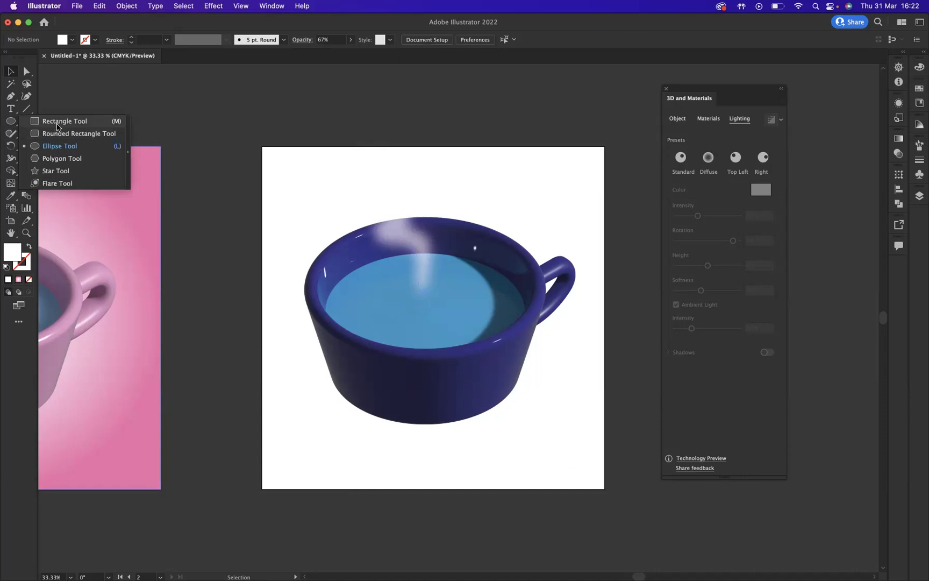
pyautogui.click(57, 123)
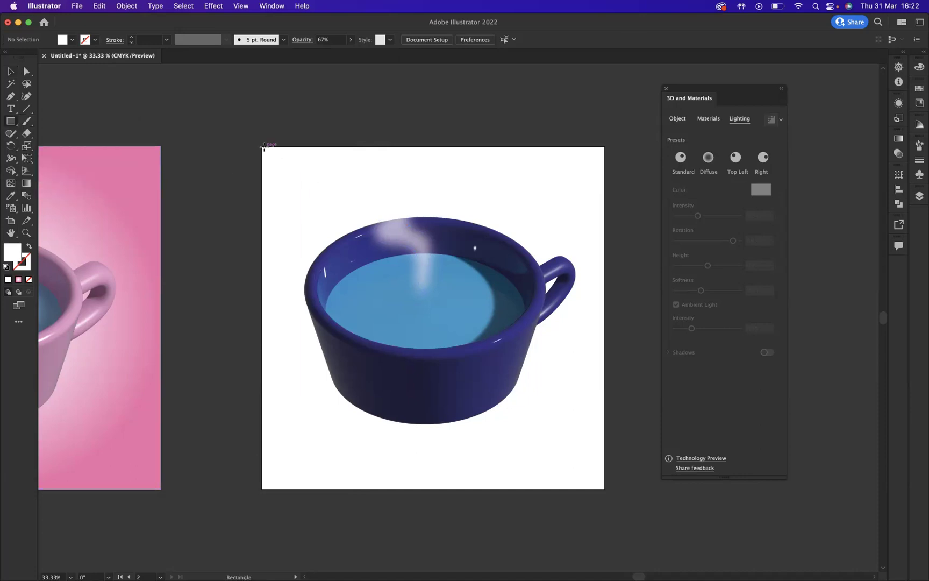
pyautogui.moveTo(262, 146); pyautogui.dragTo(605, 488)
pyautogui.hotkey('shift', 'F8')
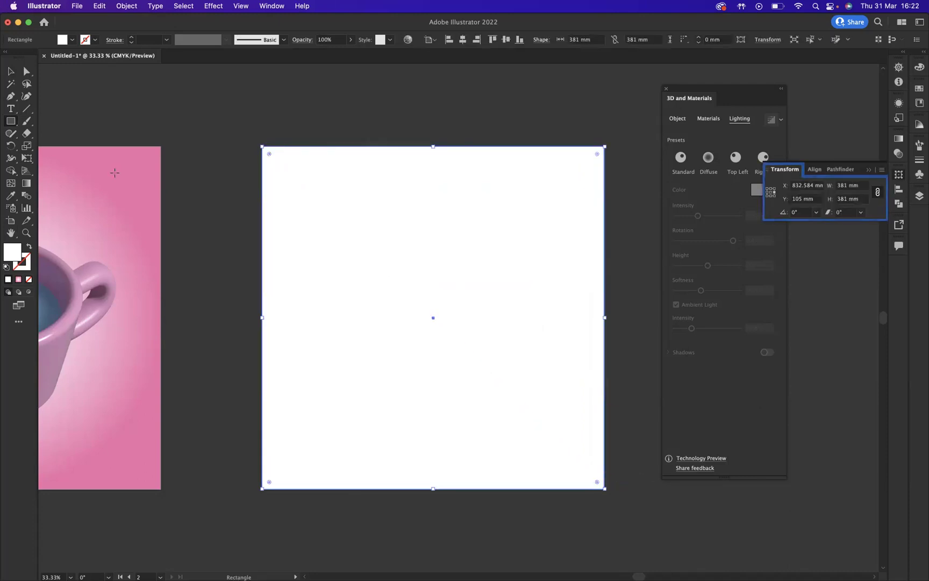
# Step: Fill the square with a radial gradient from white to a navy outer stop
pyautogui.click(19, 280)
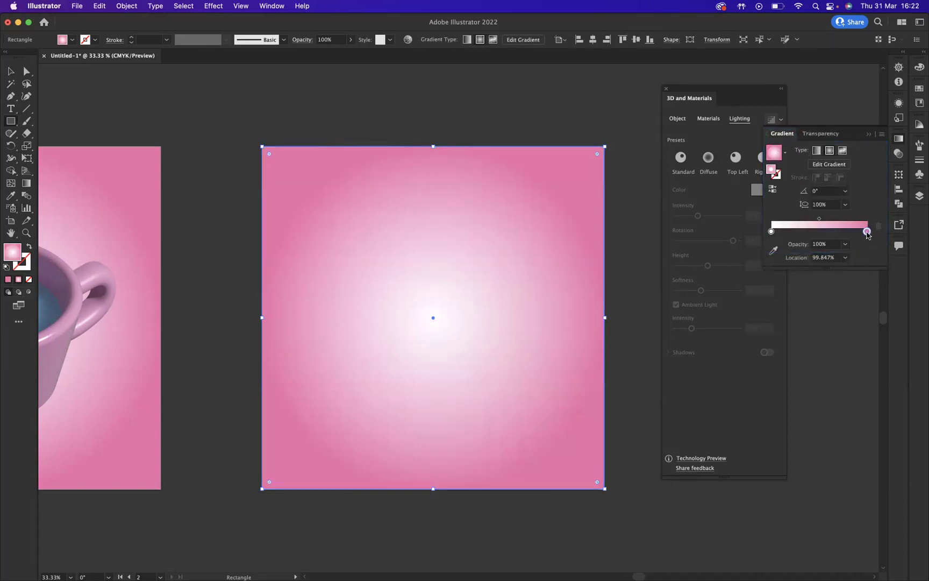
pyautogui.doubleClick(867, 231)
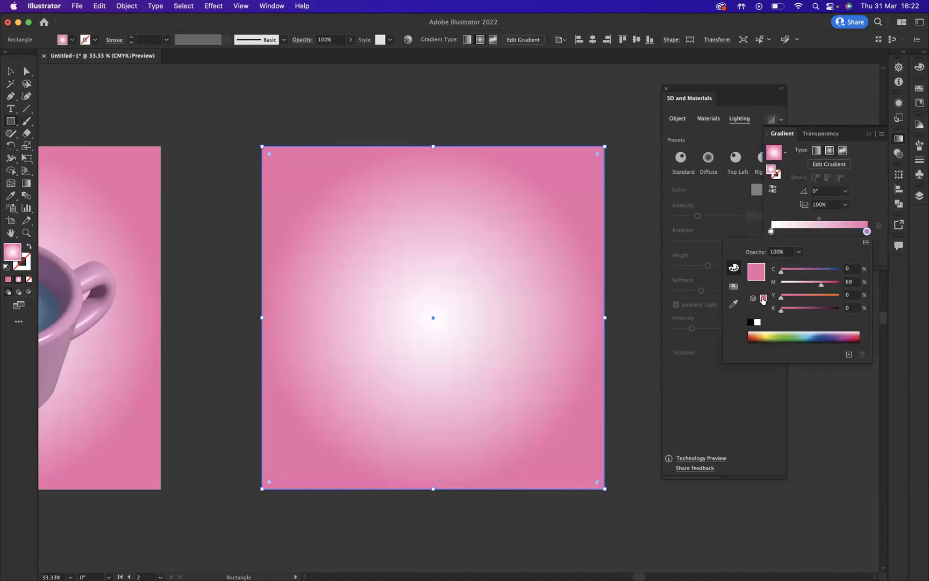
pyautogui.click(734, 288)
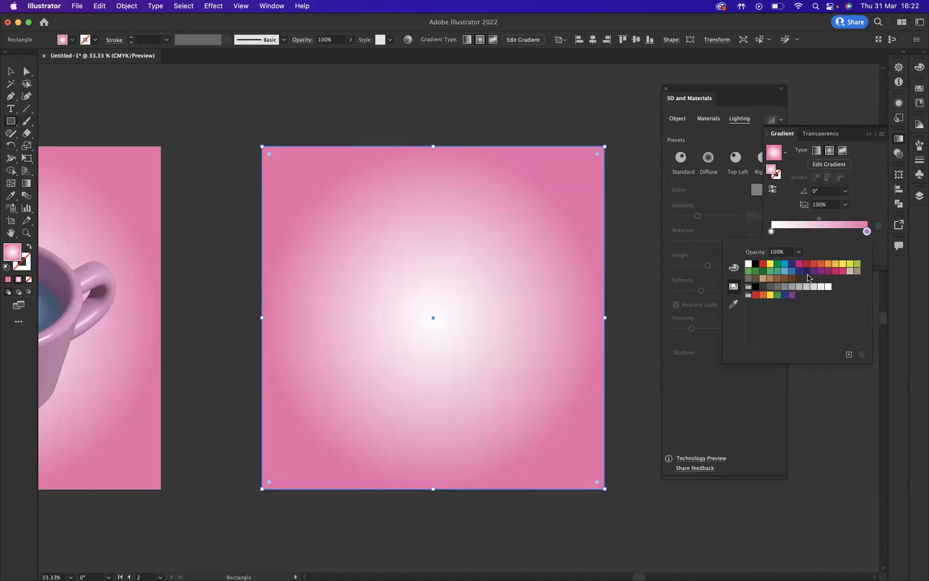
pyautogui.click(800, 272)
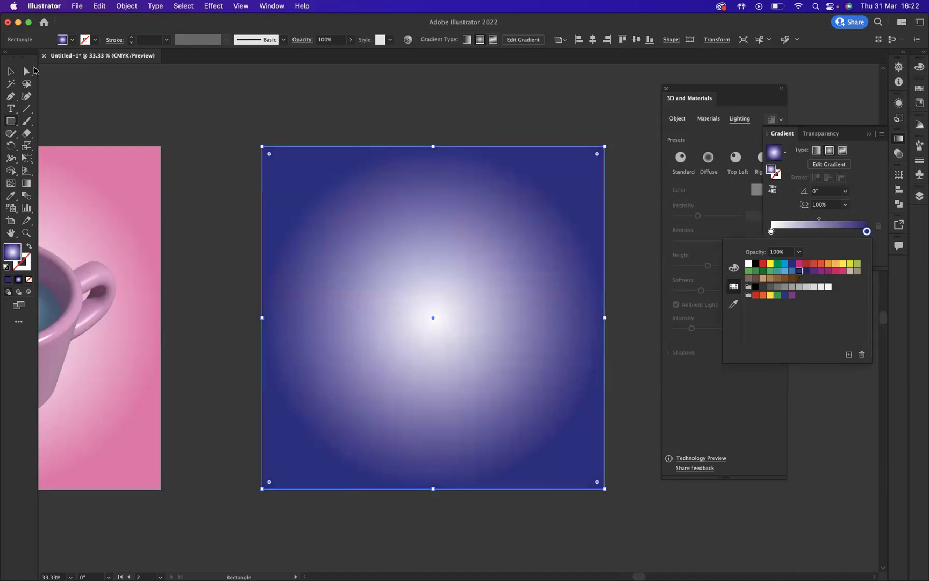
pyautogui.click(350, 144)
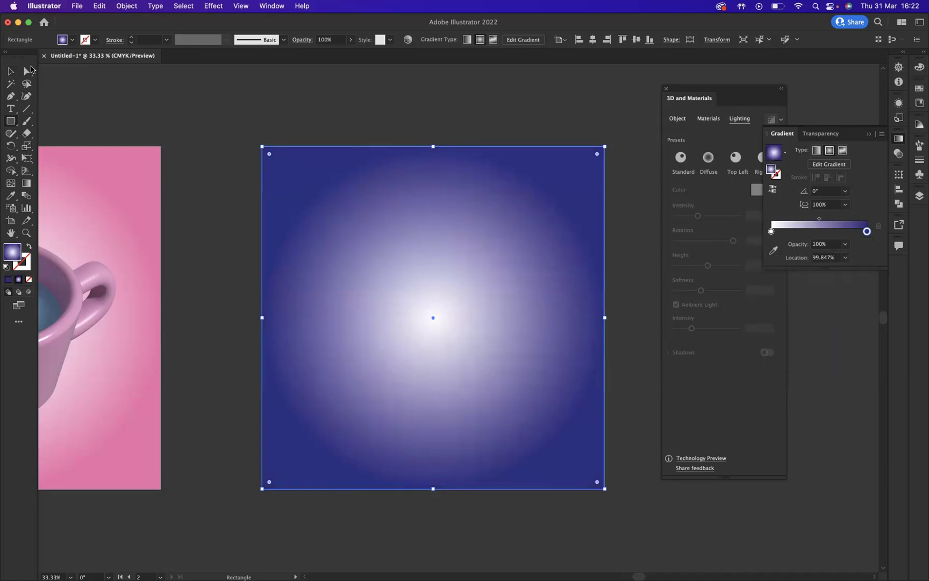
# Step: Send the gradient square to the back, behind the cup
pyautogui.click(11, 71)
pyautogui.rightClick(325, 179)
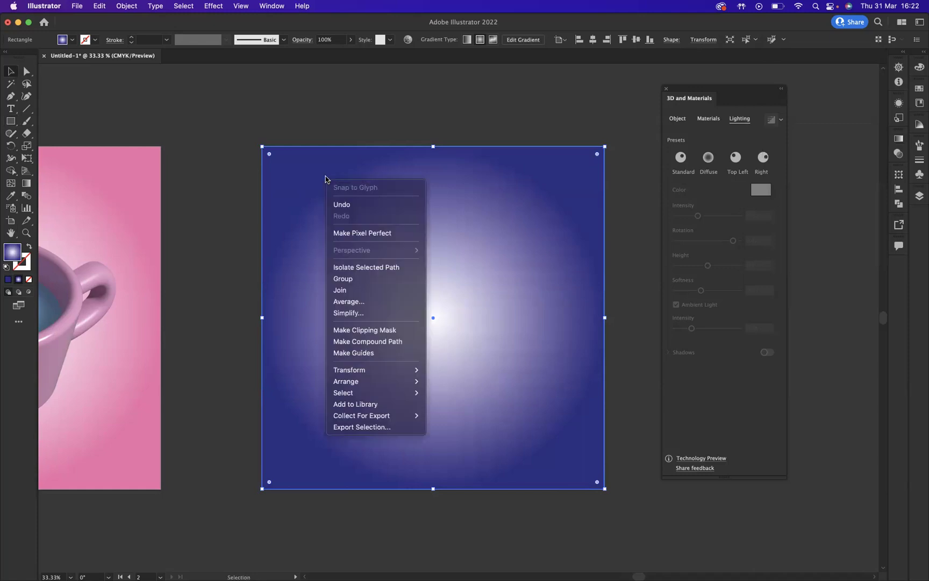
pyautogui.moveTo(350, 381)
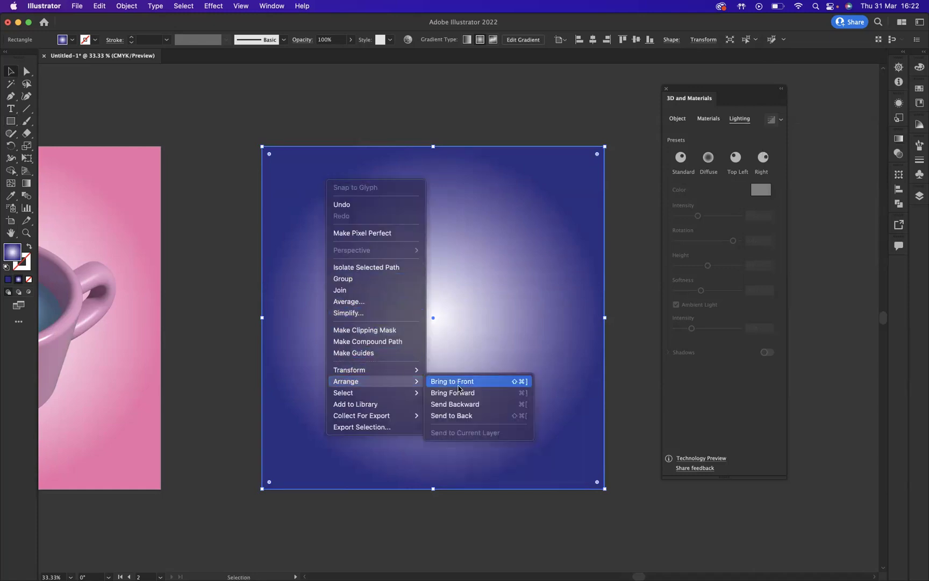
pyautogui.click(458, 418)
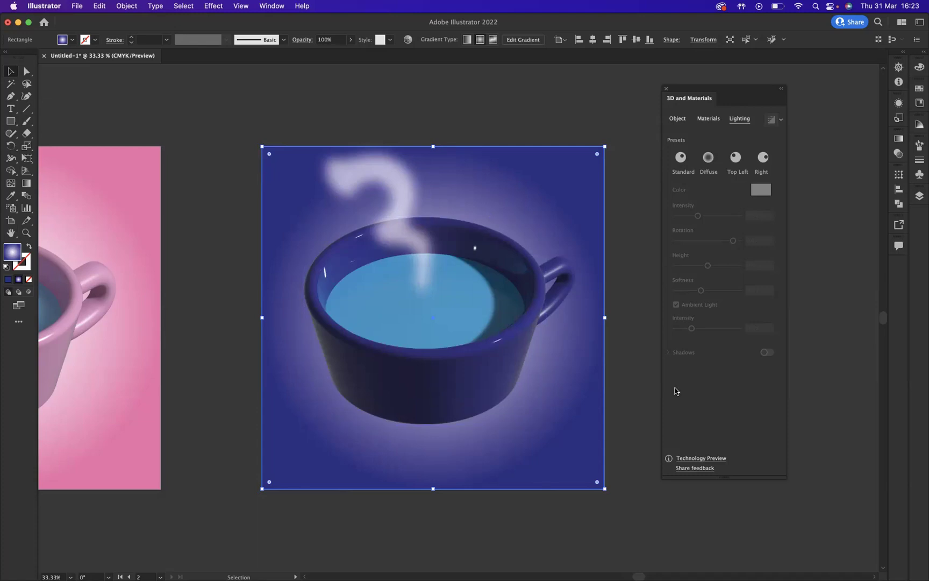
# Step: Move the cup and steam objects lower on the artboard
pyautogui.press('super+shift+a')
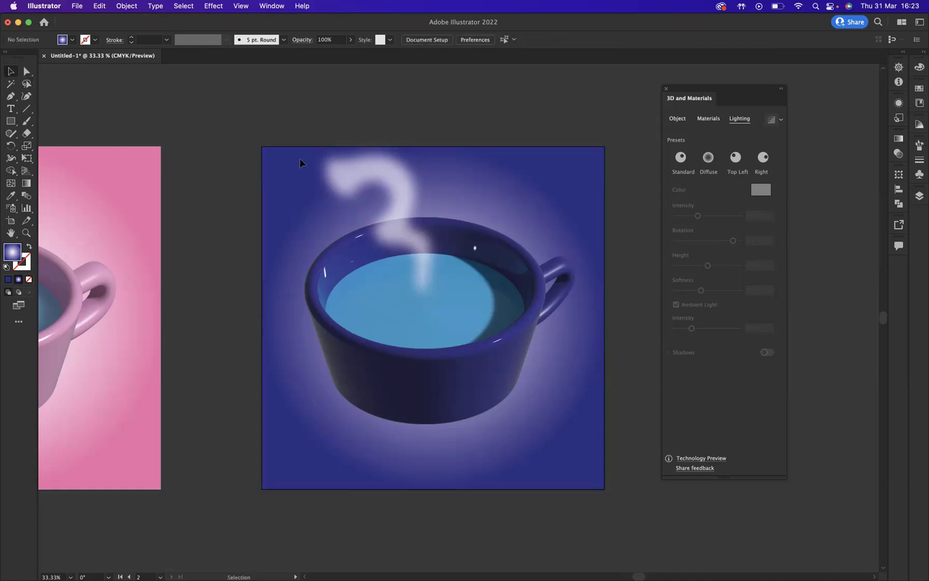
pyautogui.moveTo(507, 374); pyautogui.dragTo(506, 371)
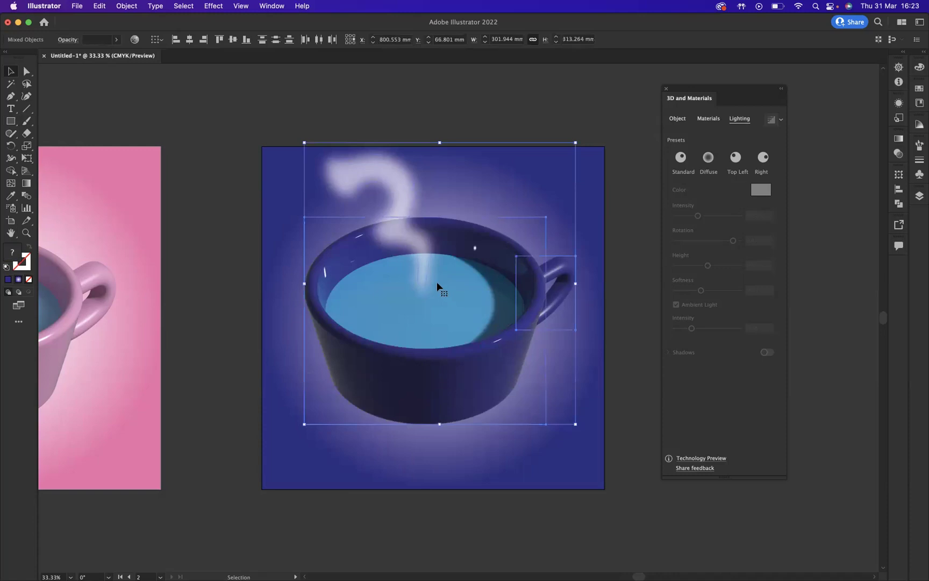
pyautogui.moveTo(439, 297); pyautogui.dragTo(443, 307)
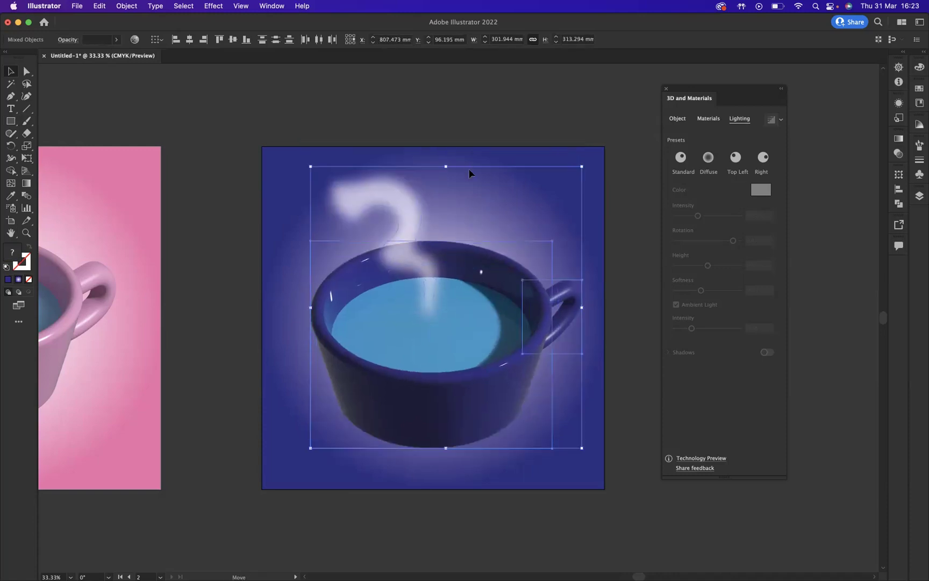
# Step: Fade the steam stroke to 38% opacity
pyautogui.click(398, 193)
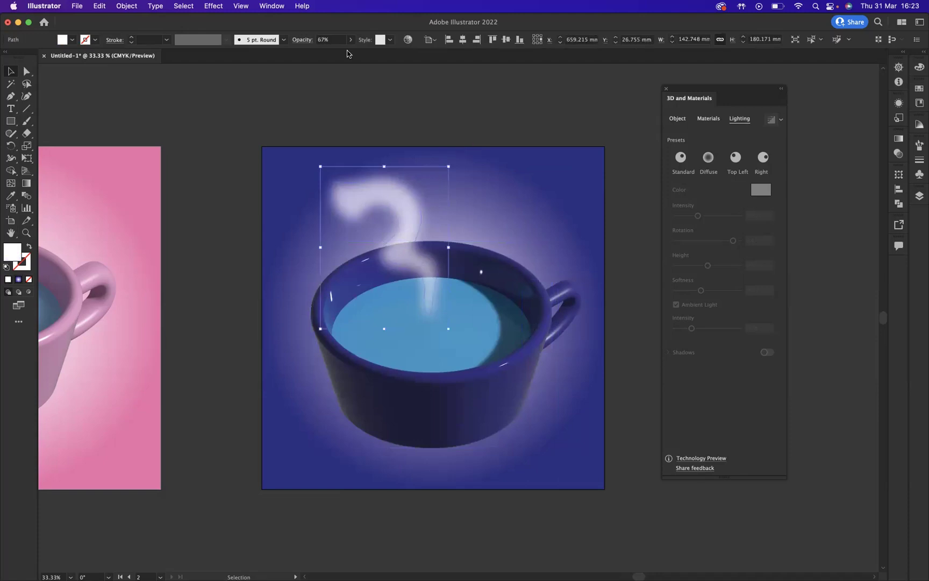
pyautogui.moveTo(350, 44); pyautogui.dragTo(321, 54)
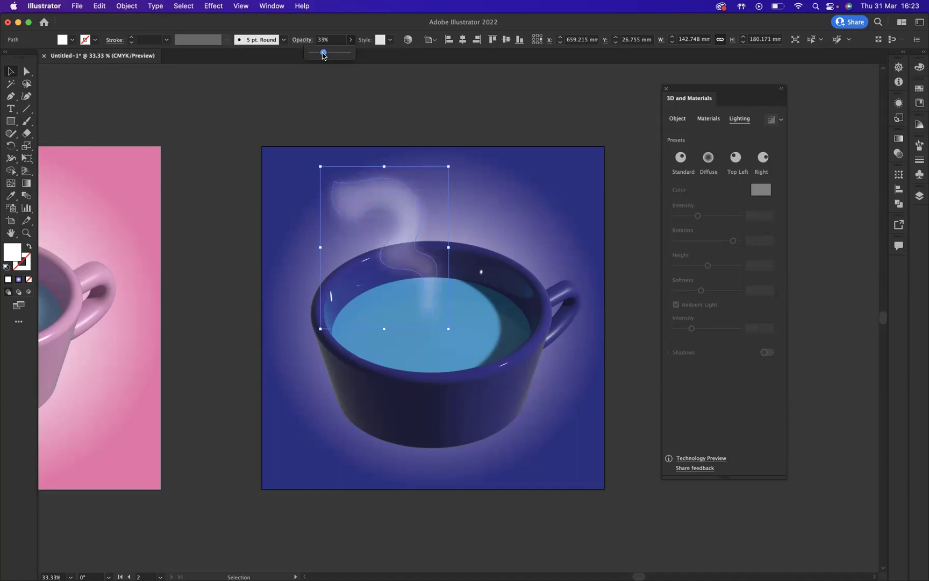
pyautogui.click(566, 173)
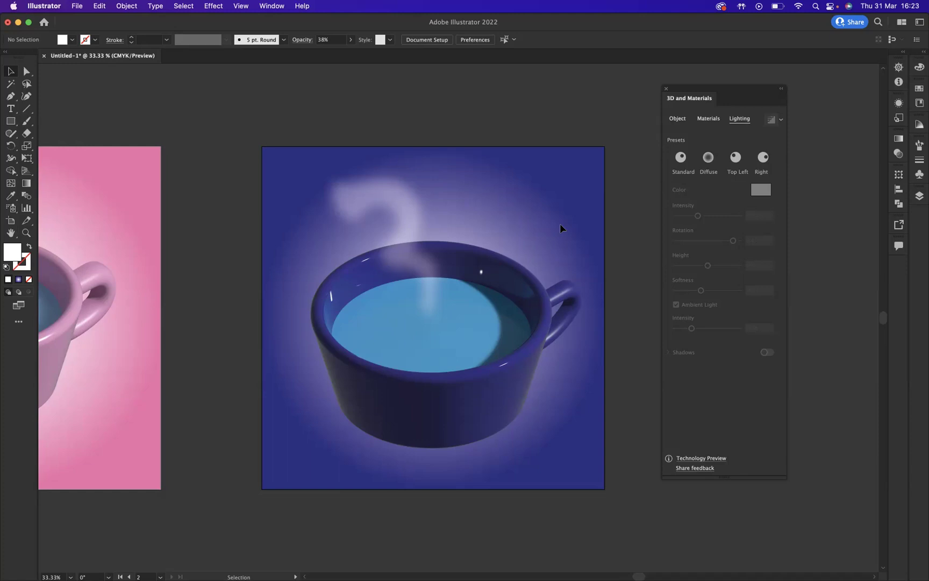
pyautogui.hscroll(-5, 561, 228)
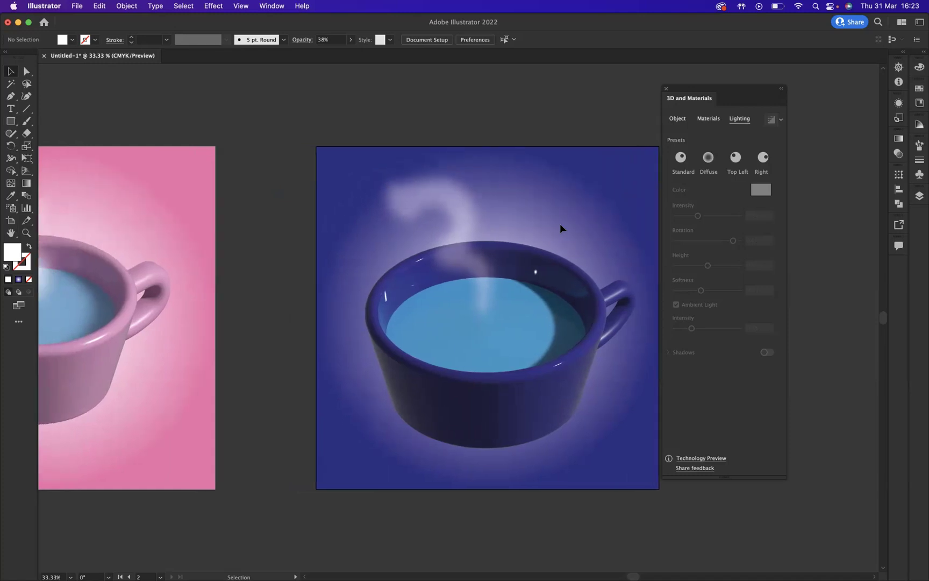
pyautogui.hscroll(-6, 560, 229)
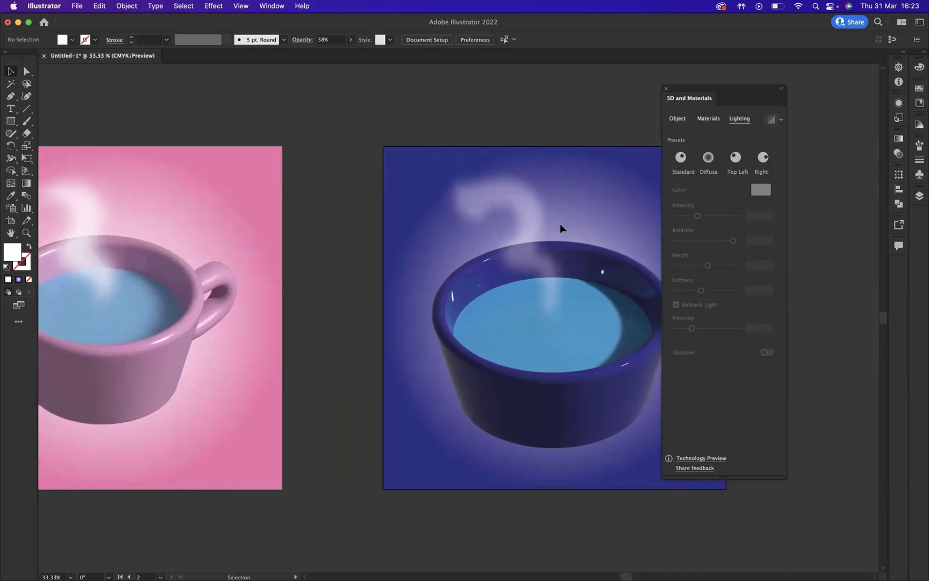
pyautogui.hscroll(1, 560, 228)
pyautogui.hscroll(1, 561, 229)
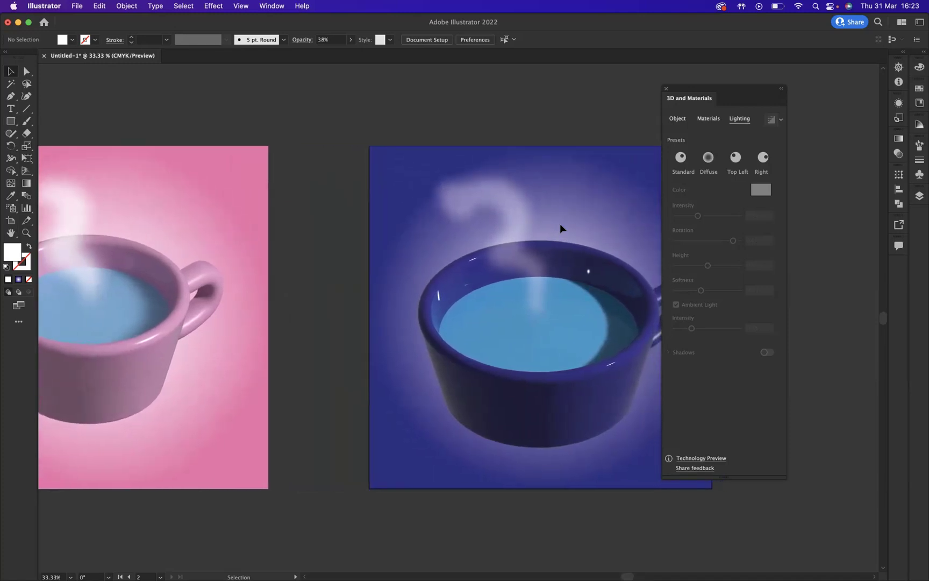